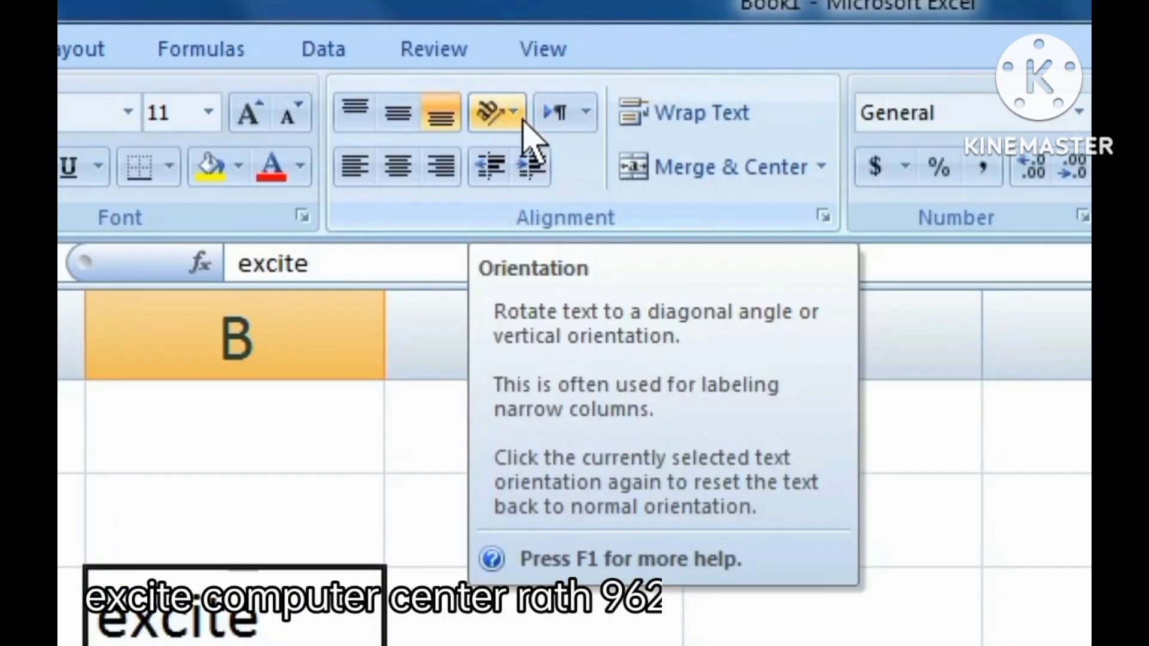
Try the Angle Counterclockwise, Angle Clockwise and Vertical Text orientations on cell B3, ending with Angle Counterclockwise
{"action": "left_click", "coordinate": [518, 115]}
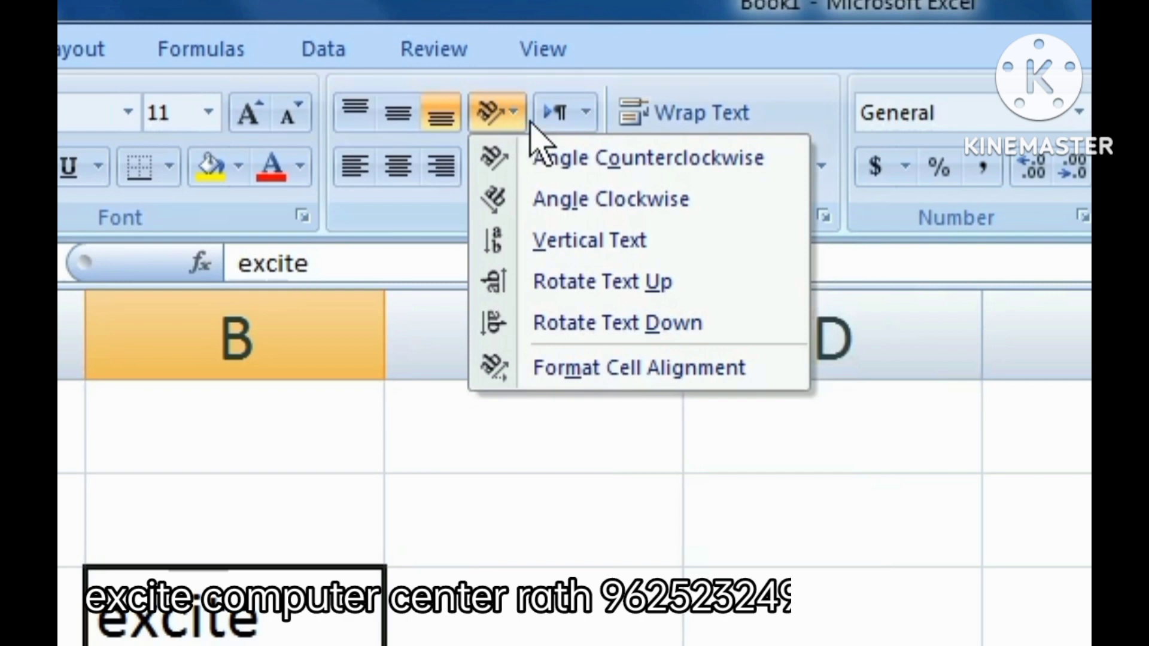
{"action": "left_click", "coordinate": [583, 170]}
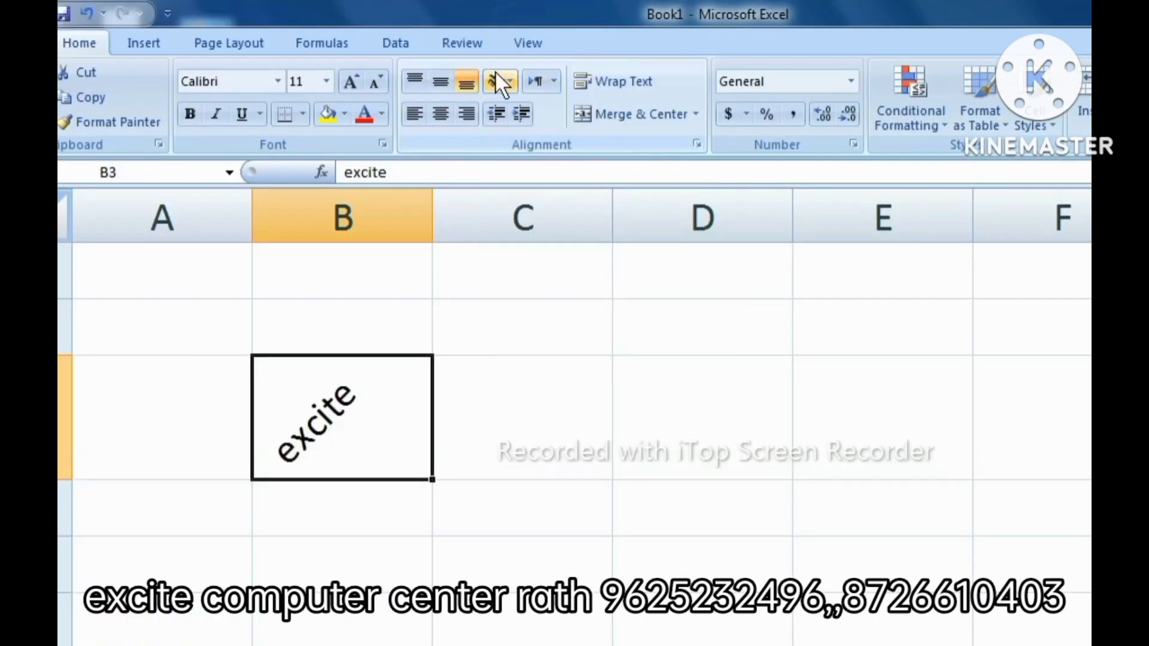
{"action": "left_click", "coordinate": [495, 73]}
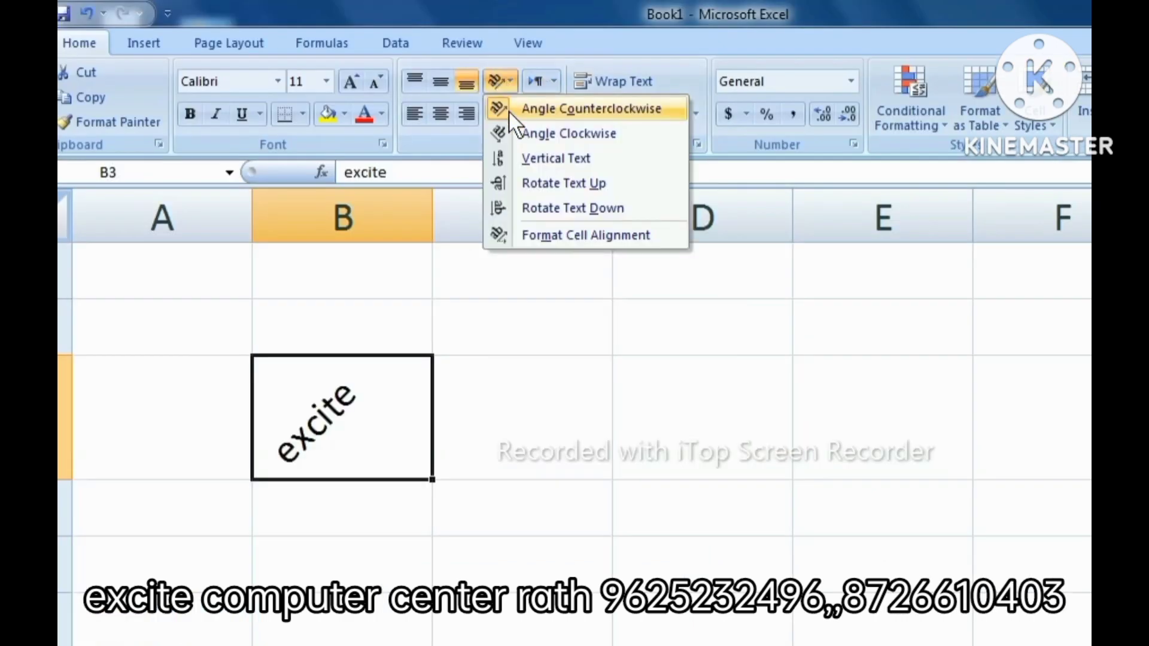
{"action": "left_click", "coordinate": [538, 130]}
{"action": "left_click", "coordinate": [508, 81]}
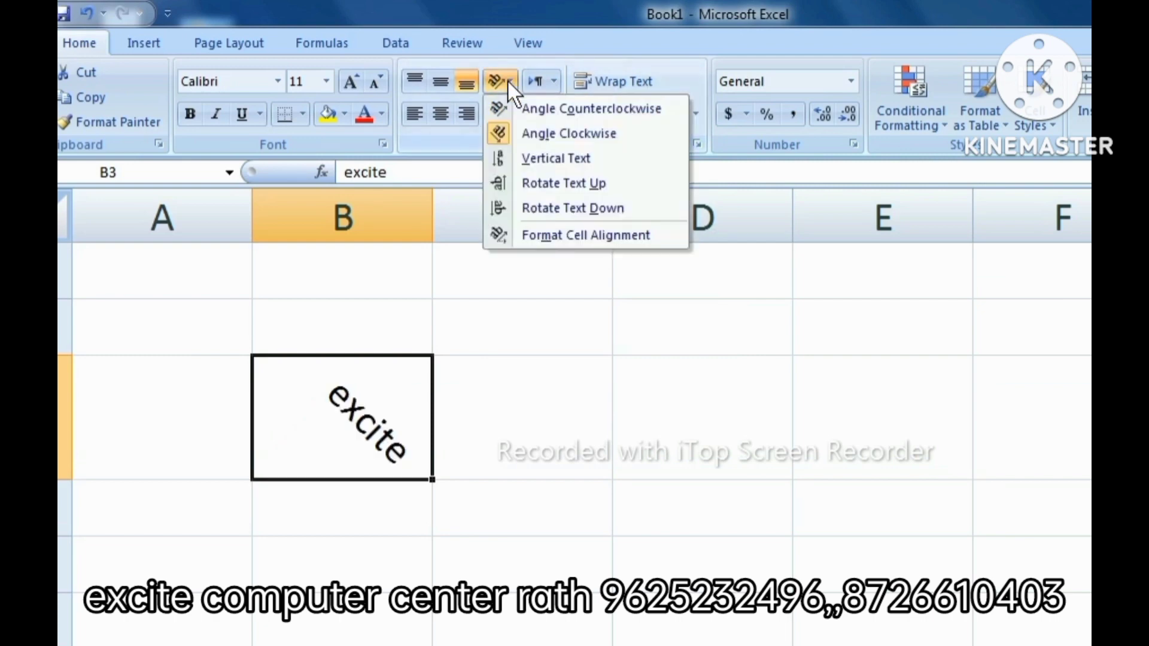
{"action": "left_click", "coordinate": [541, 158]}
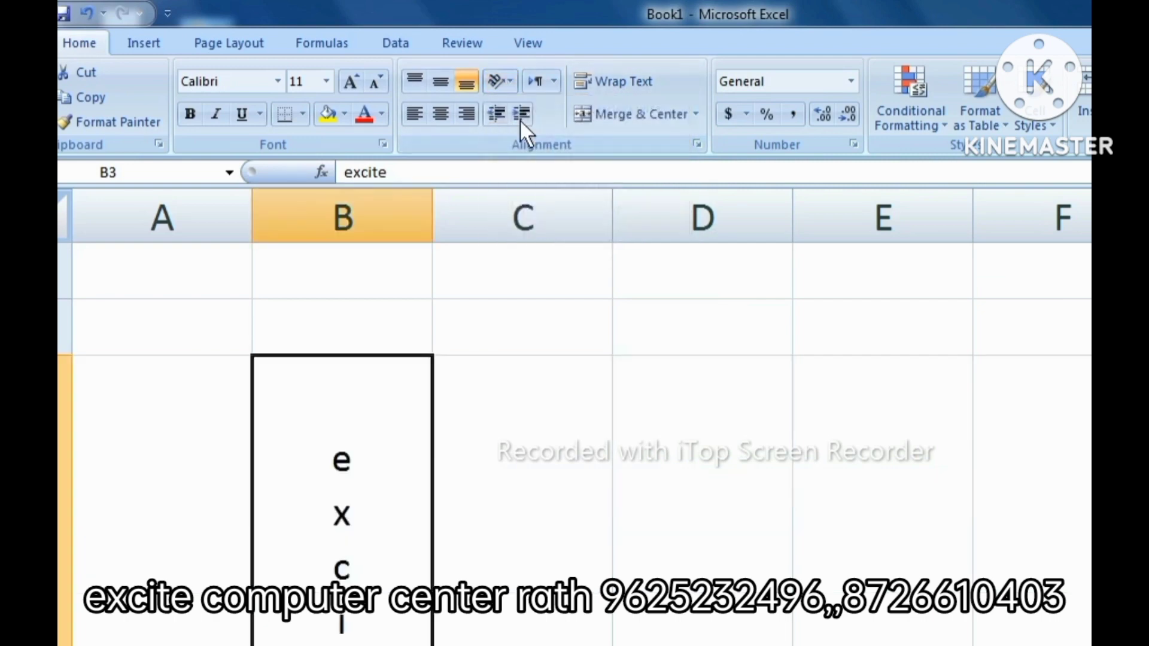
{"action": "left_click", "coordinate": [508, 79]}
{"action": "left_click", "coordinate": [554, 108]}
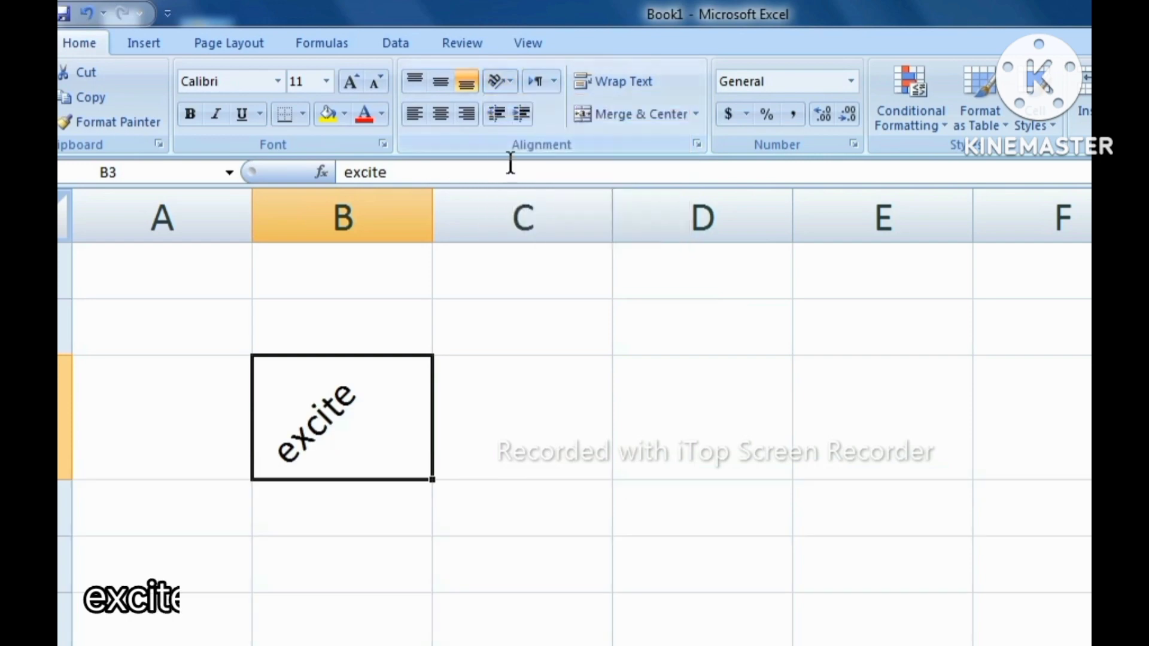
Undo the orientation changes on cell B3
{"action": "key", "text": "ctrl+z"}
{"action": "key", "text": "ctrl+z"}
{"action": "key", "text": "ctrl+z"}
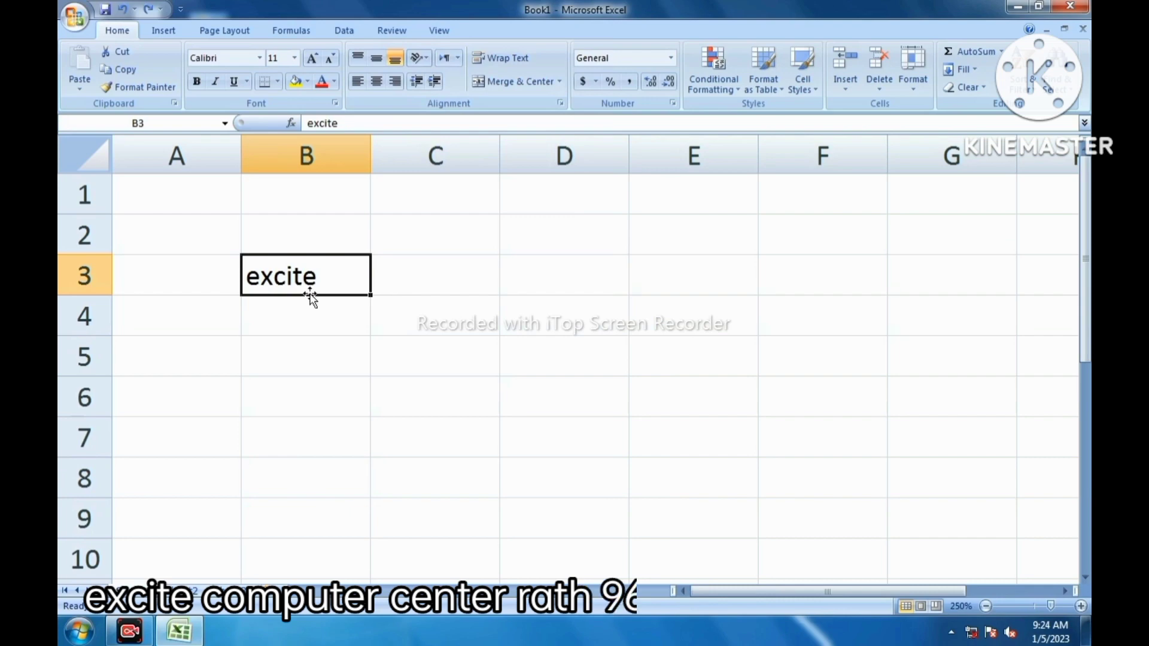
Clear cell B3 and re-enter the word "excite" in it
{"action": "left_click", "coordinate": [423, 514]}
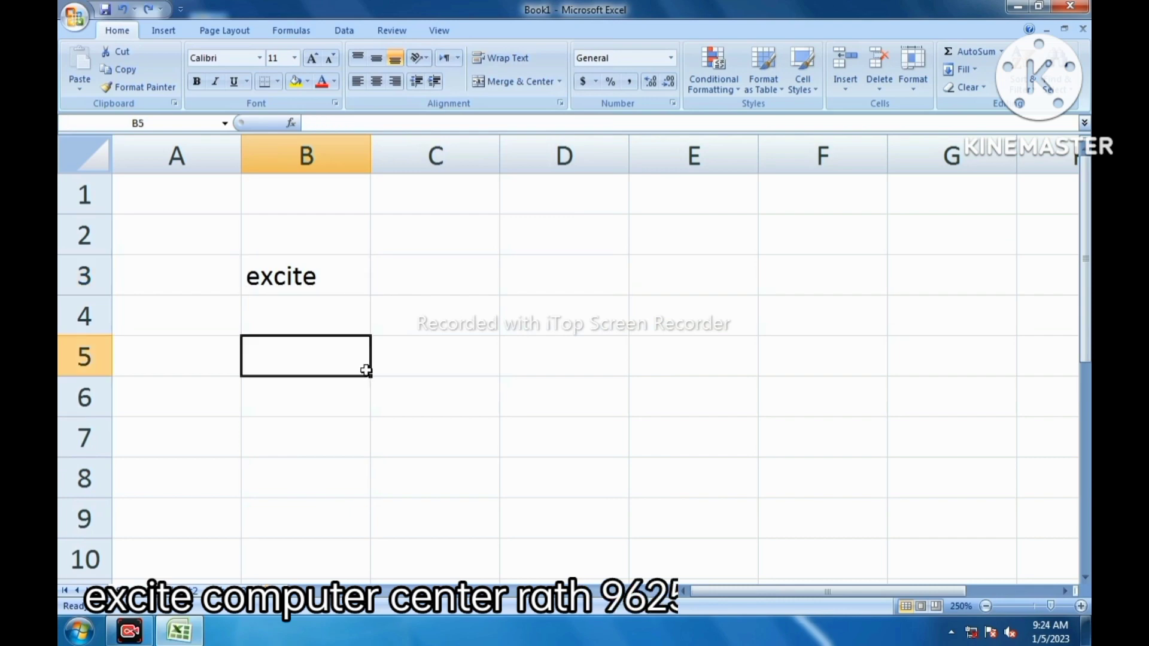
{"action": "left_click", "coordinate": [377, 363]}
{"action": "key", "text": "BackSpace"}
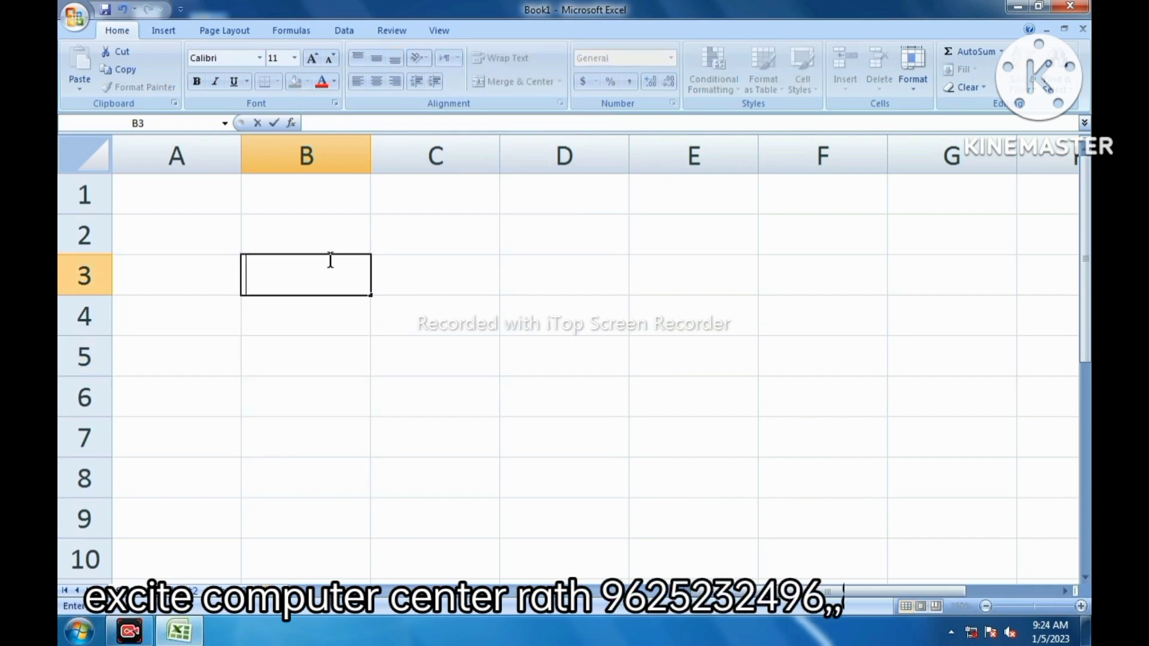
{"action": "type", "text": "excite"}
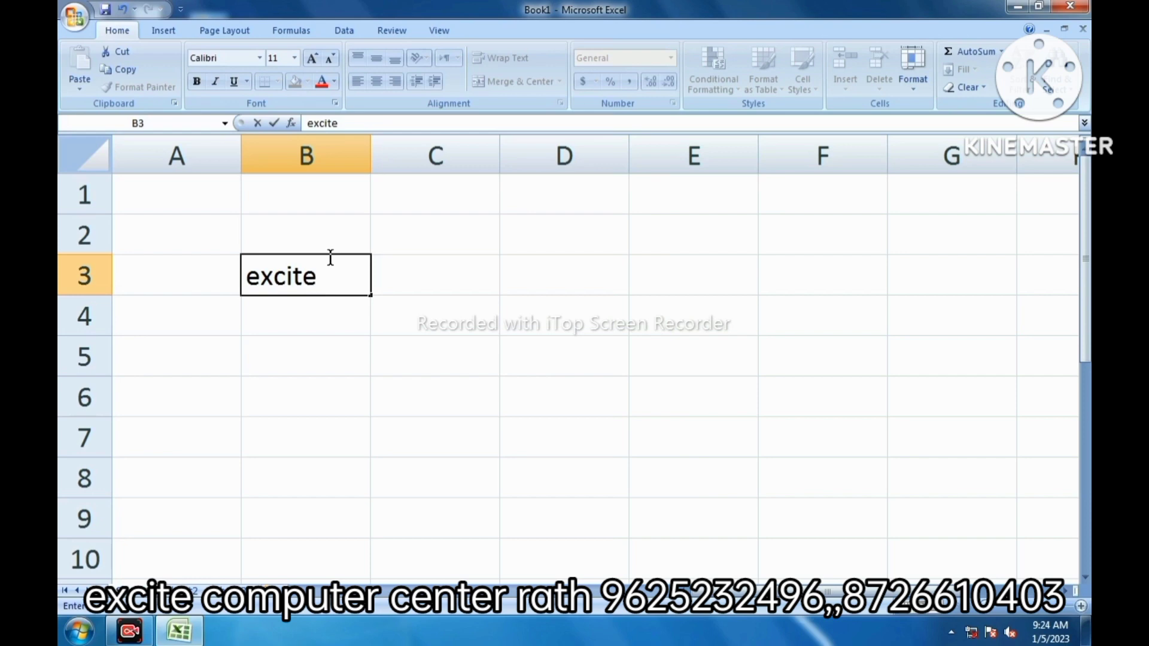
{"action": "left_click", "coordinate": [350, 338]}
{"action": "left_click", "coordinate": [322, 280]}
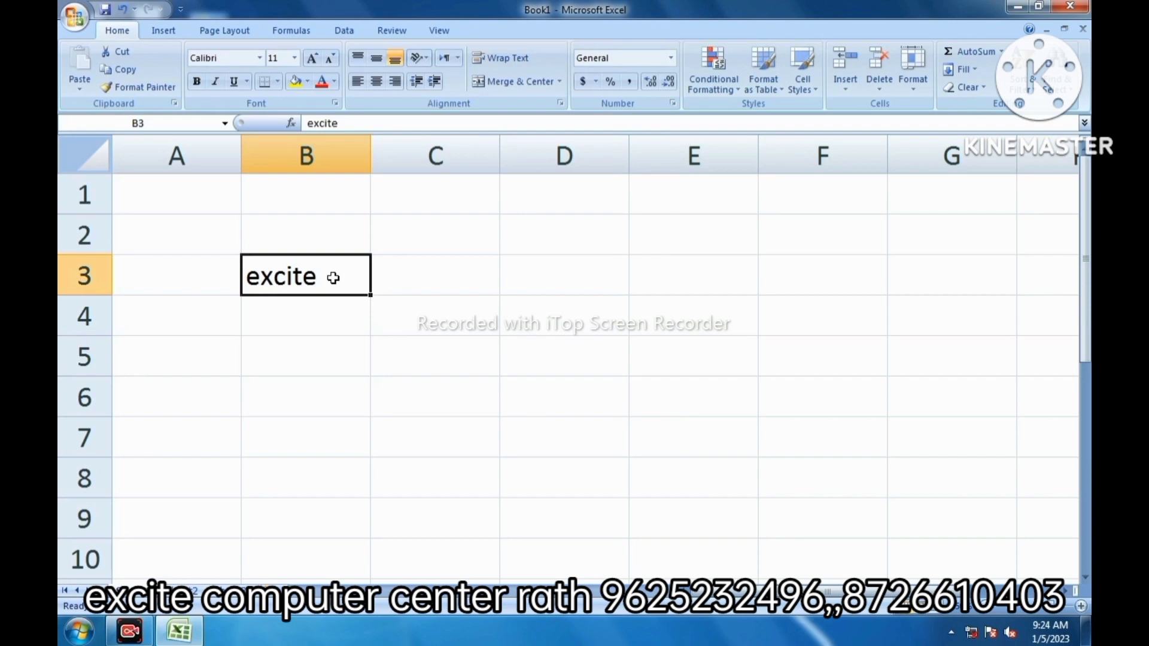
Extend the text in cell B3 to read "excite computer centre"
{"action": "double_click", "coordinate": [334, 278]}
{"action": "type", "text": "c"}
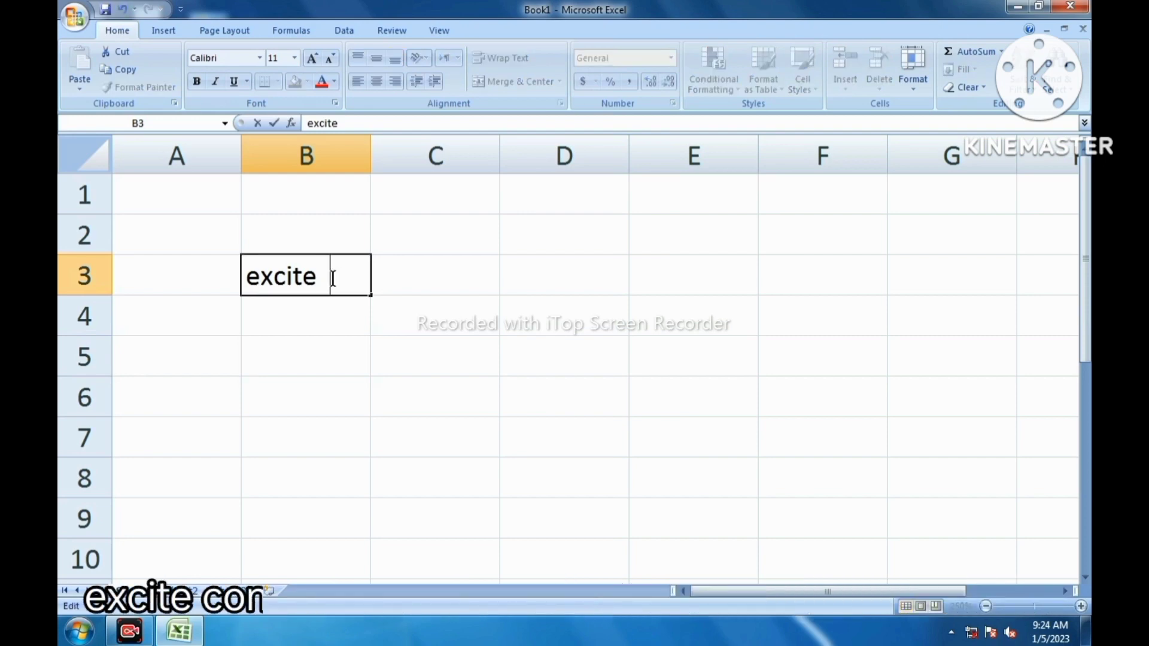
{"action": "type", "text": "ompu"}
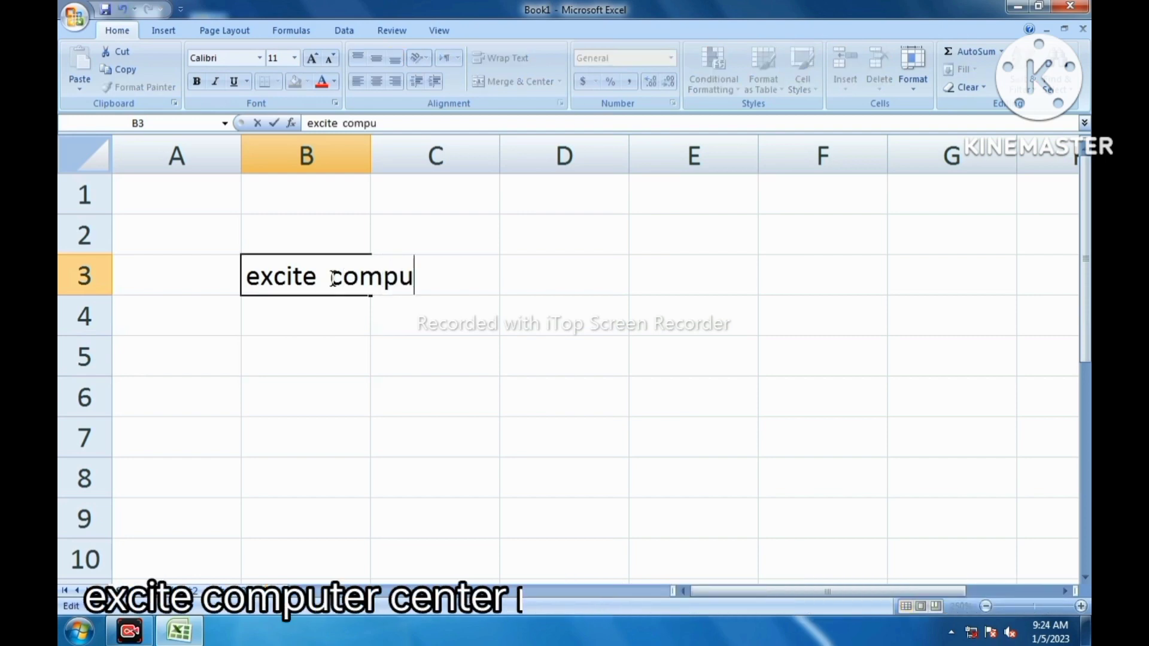
{"action": "type", "text": "ter cen"}
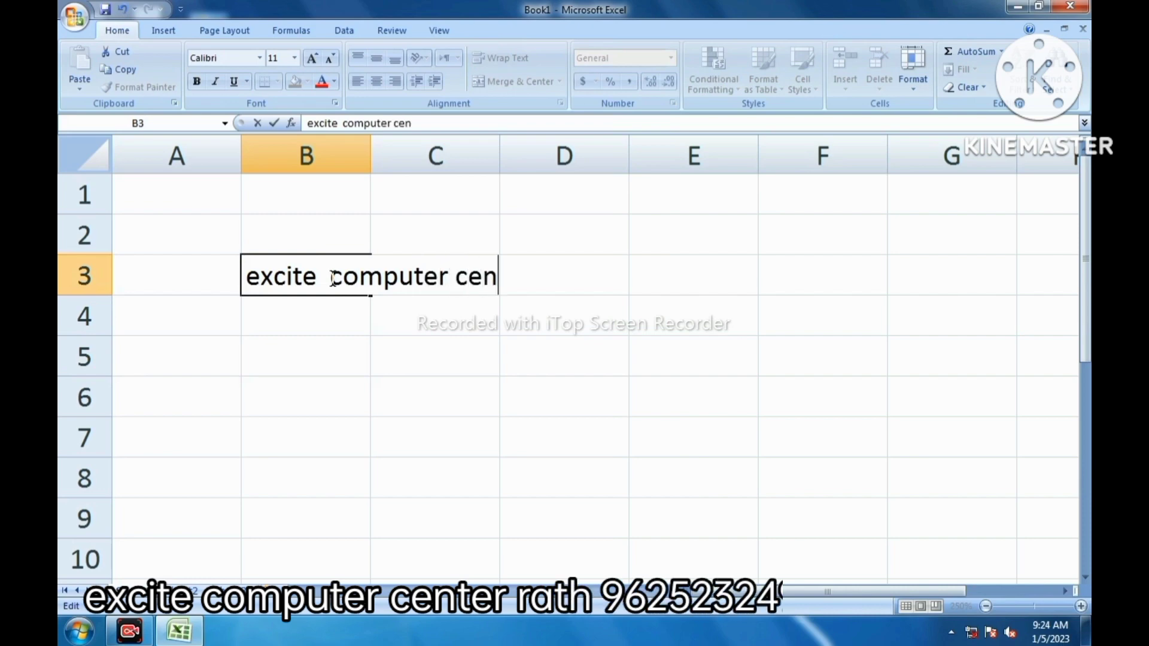
{"action": "type", "text": "tre"}
{"action": "left_click", "coordinate": [412, 385]}
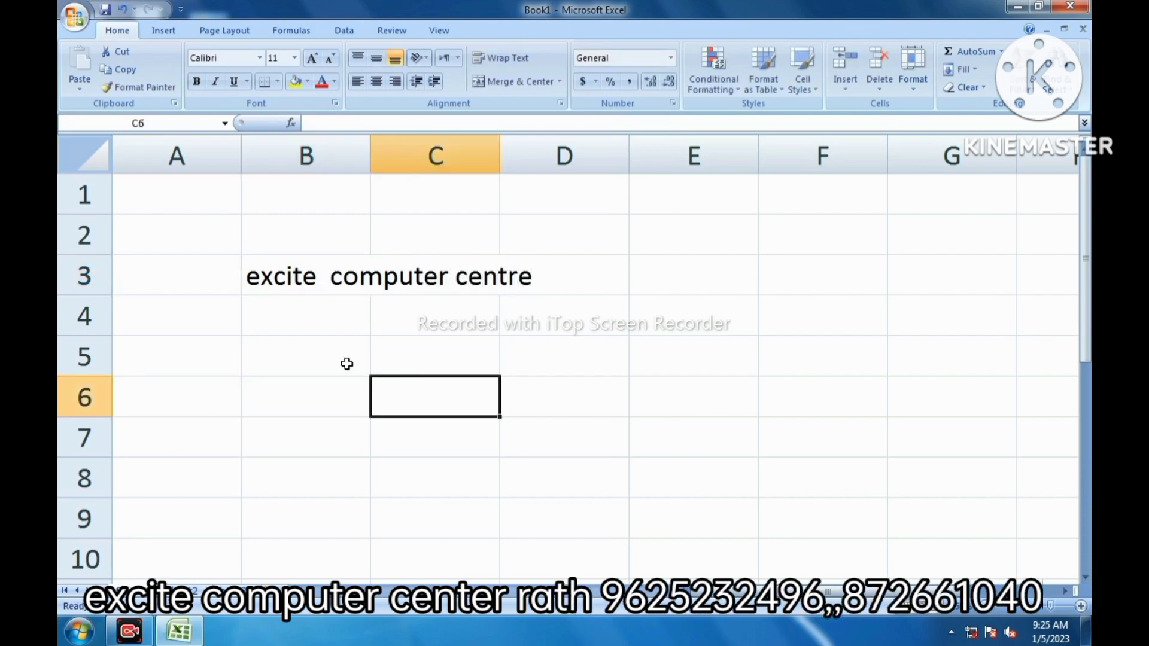
Apply Wrap Text to cell B3 so its text fits within the column width
{"action": "left_click", "coordinate": [304, 305]}
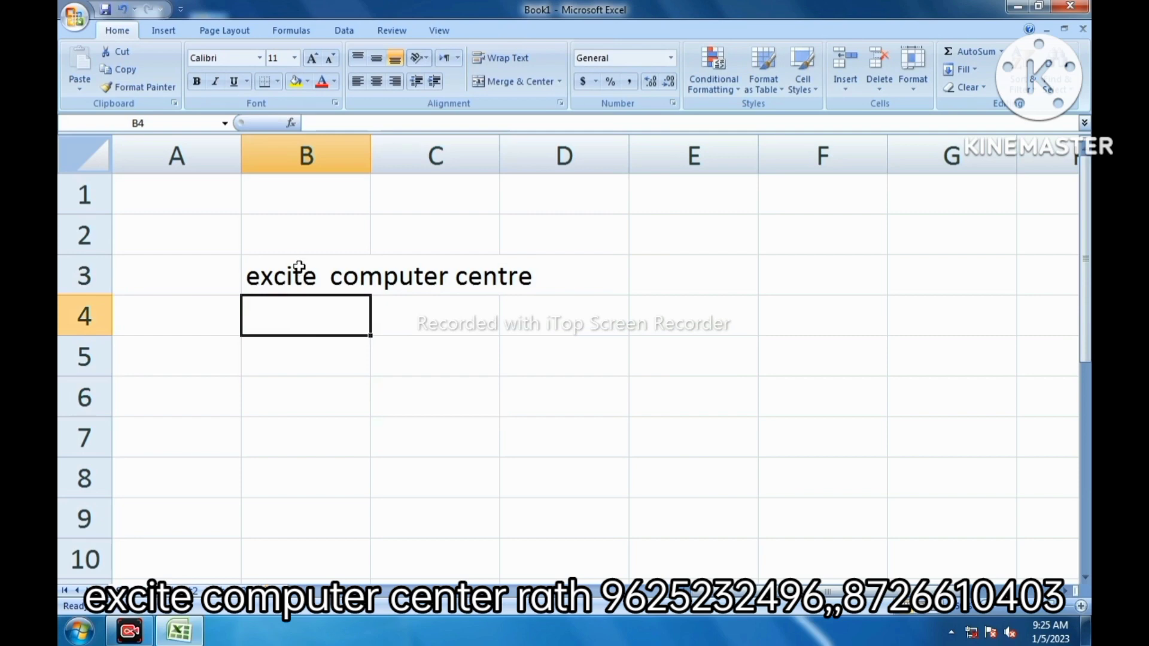
{"action": "left_click", "coordinate": [299, 280]}
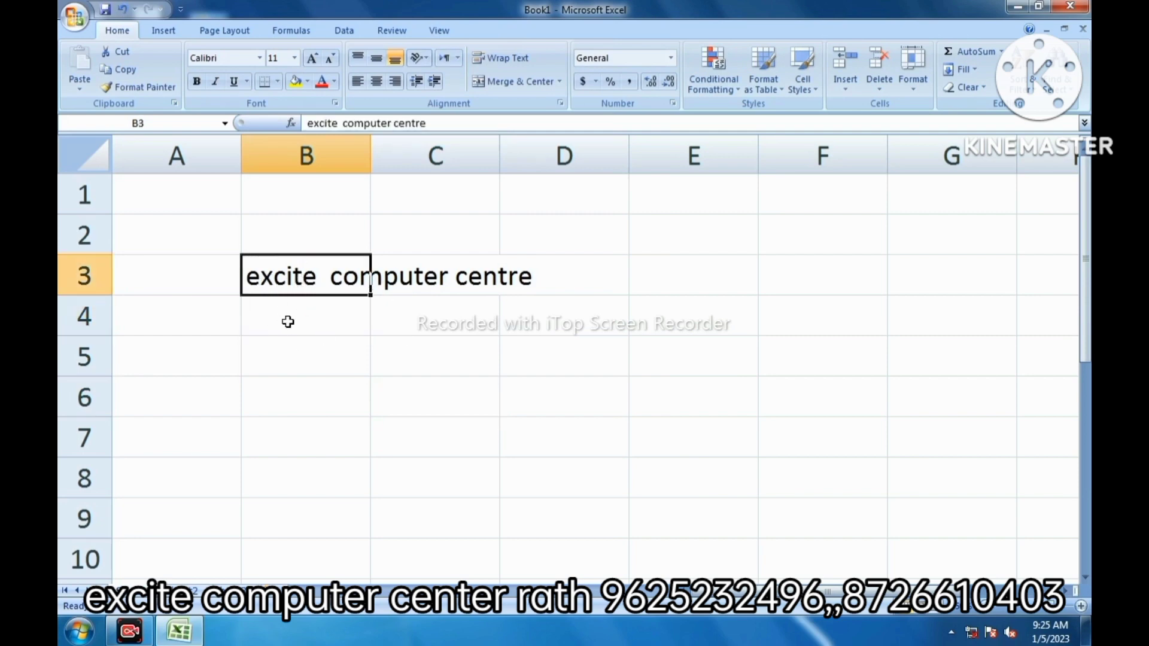
{"action": "left_click", "coordinate": [491, 60]}
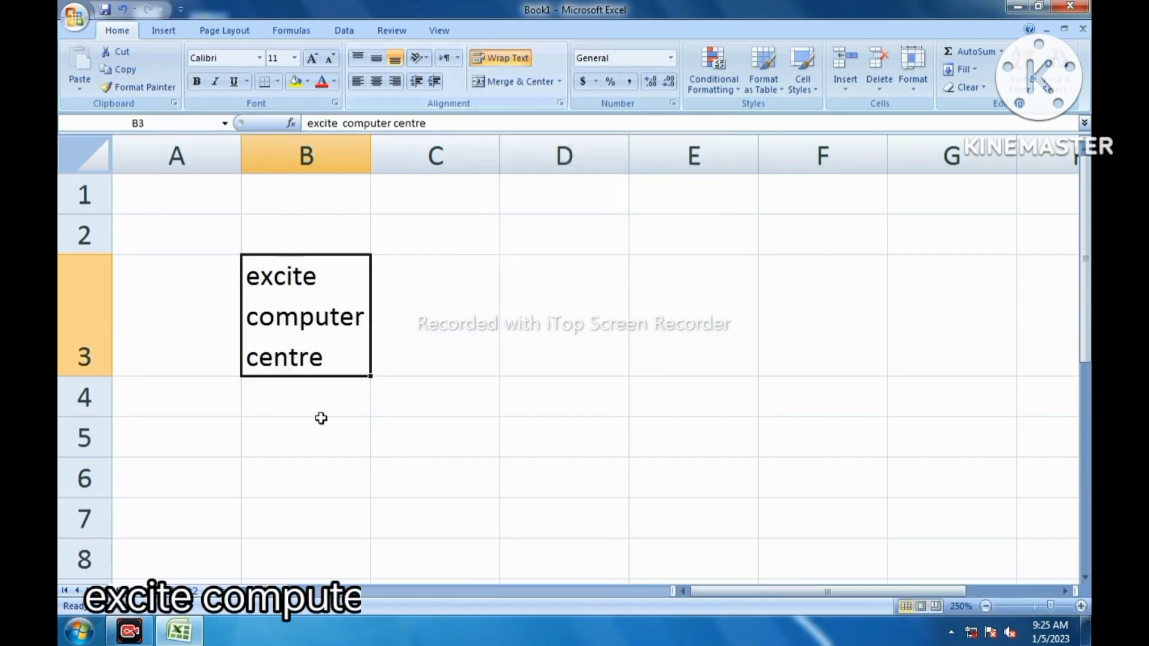
{"action": "left_click", "coordinate": [386, 333]}
{"action": "left_click", "coordinate": [296, 339]}
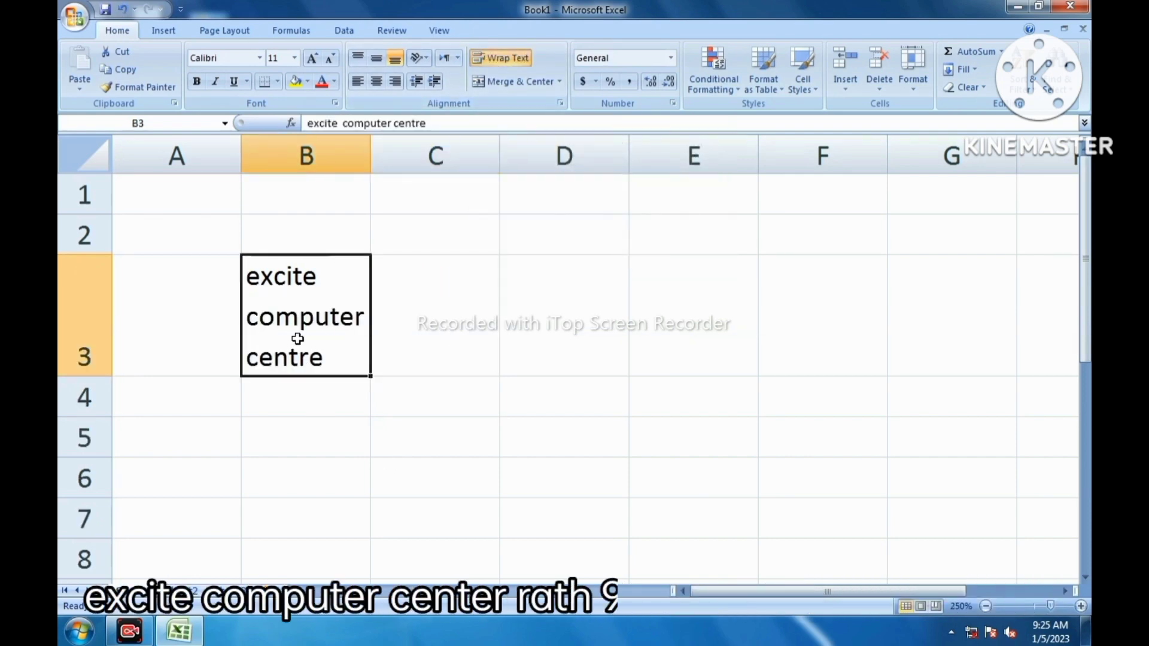
{"action": "left_click", "coordinate": [335, 473]}
{"action": "left_click", "coordinate": [271, 318]}
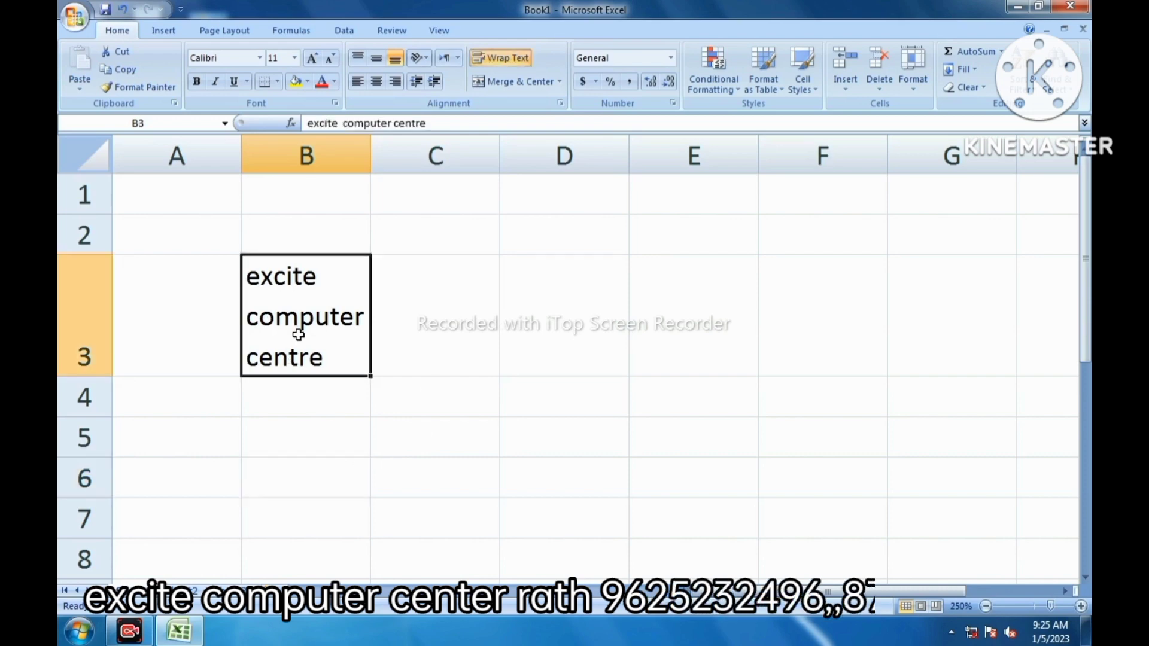
Undo the text wrapping on cell B3
{"action": "key", "text": "ctrl+z"}
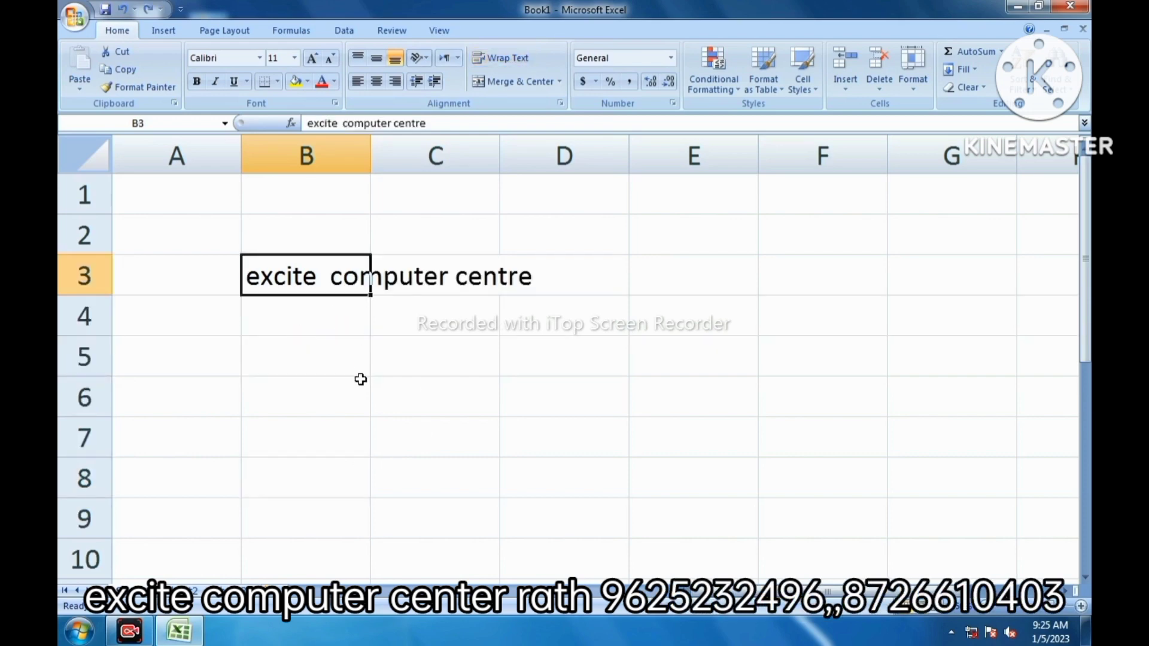
{"action": "left_click", "coordinate": [357, 349]}
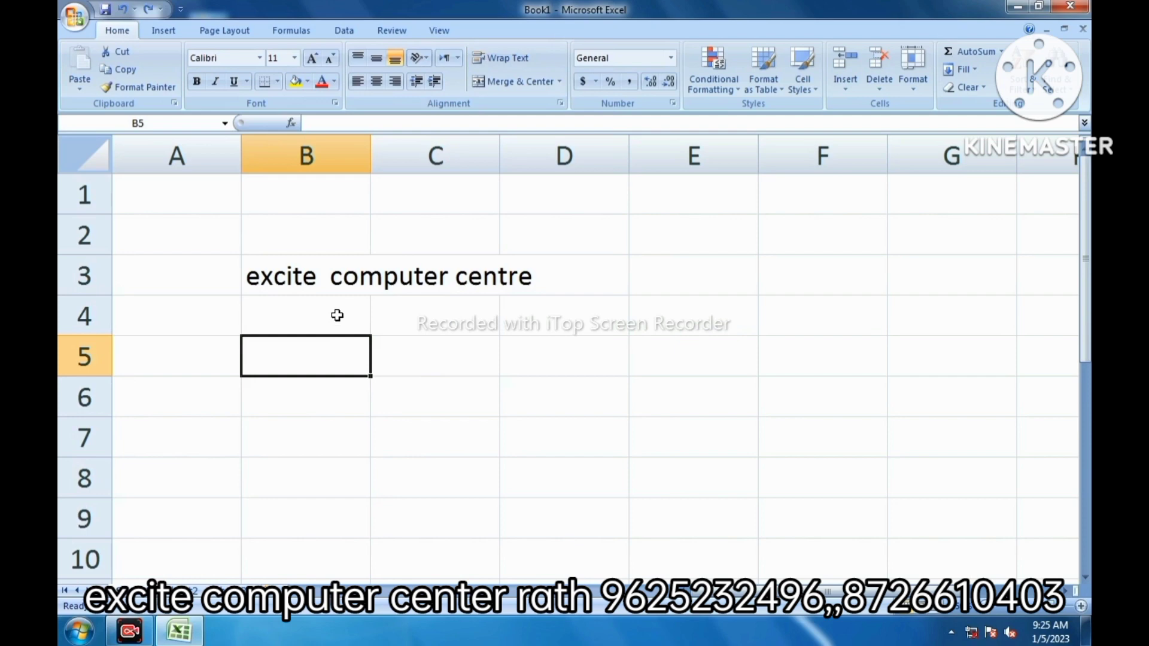
{"action": "left_click", "coordinate": [326, 272]}
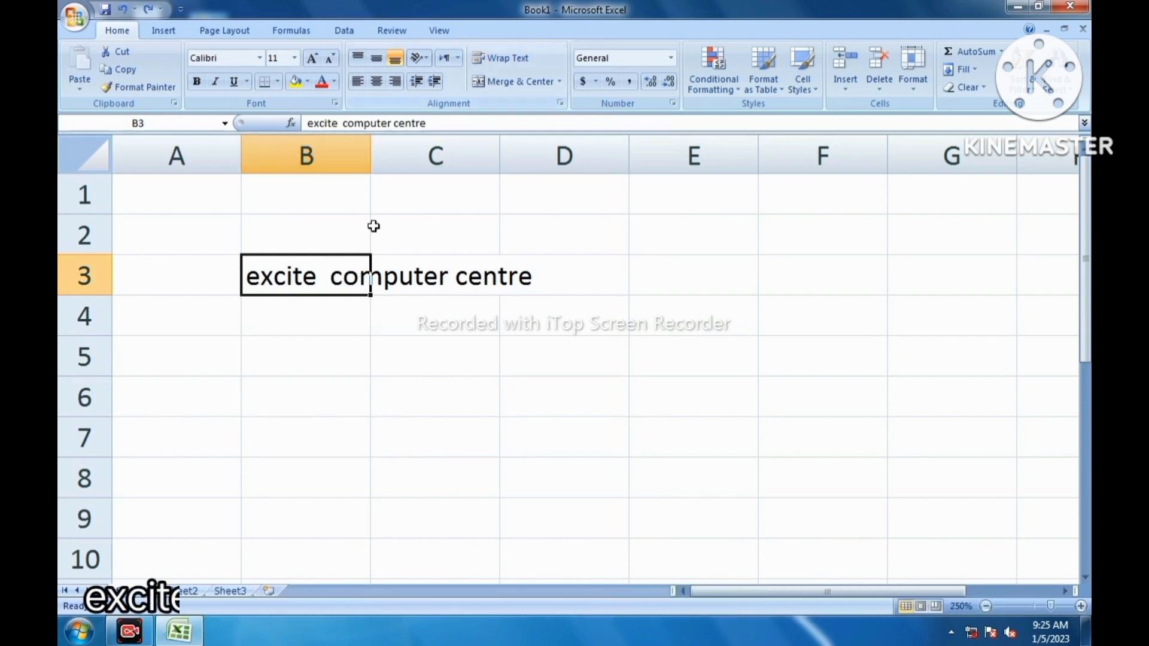
Turn on Shrink to fit in the alignment settings of cell B3 and inspect the resized text
{"action": "left_click", "coordinate": [349, 395]}
{"action": "left_click", "coordinate": [280, 282]}
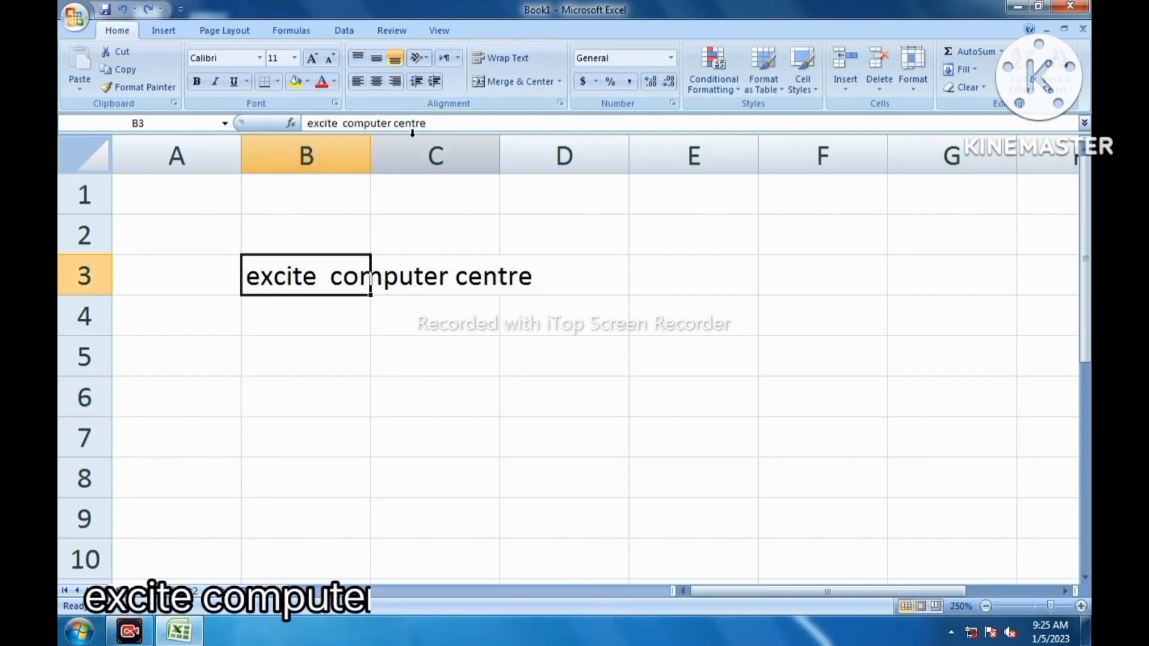
{"action": "left_click", "coordinate": [560, 104]}
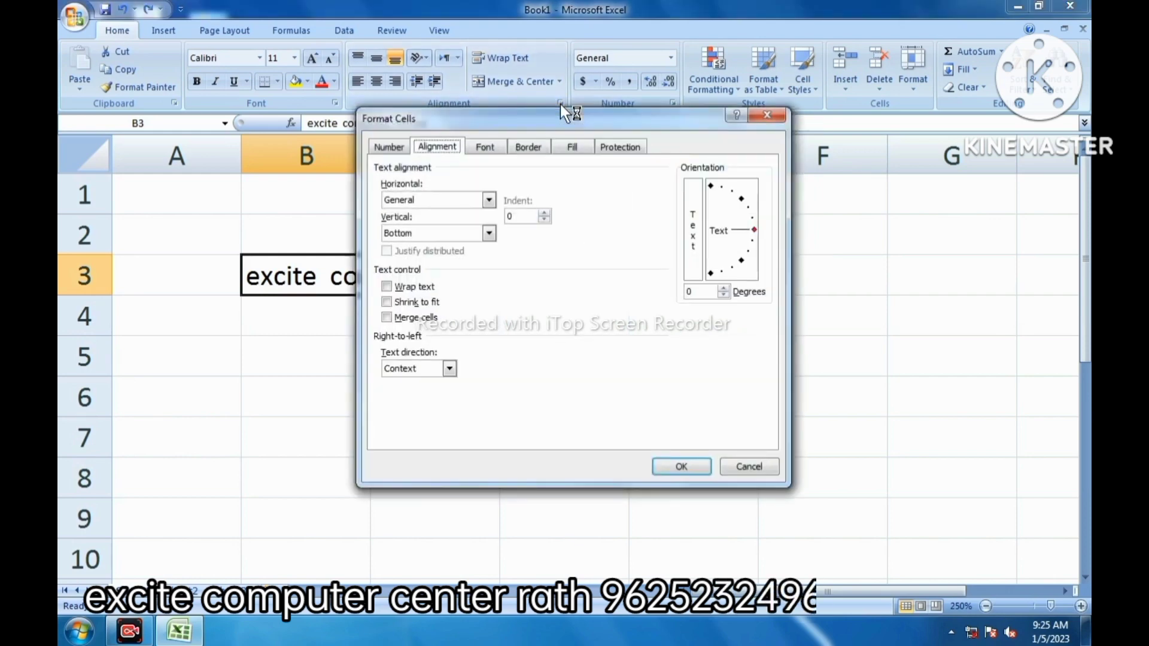
{"action": "left_click", "coordinate": [409, 302]}
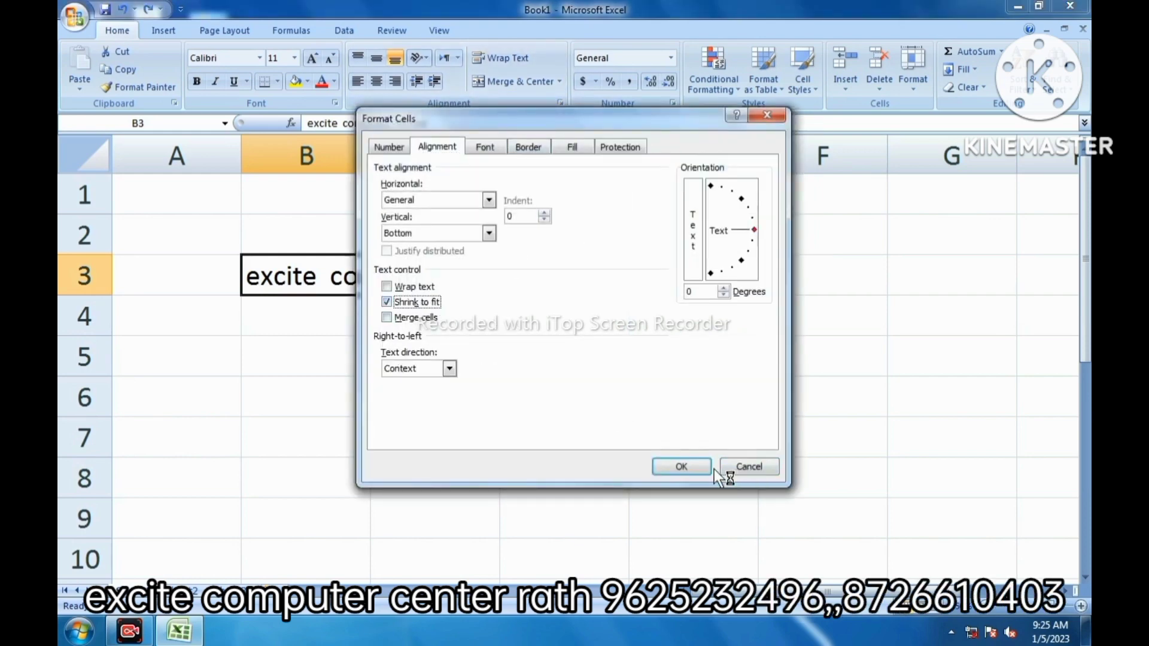
{"action": "left_click", "coordinate": [697, 467]}
{"action": "left_click", "coordinate": [361, 452]}
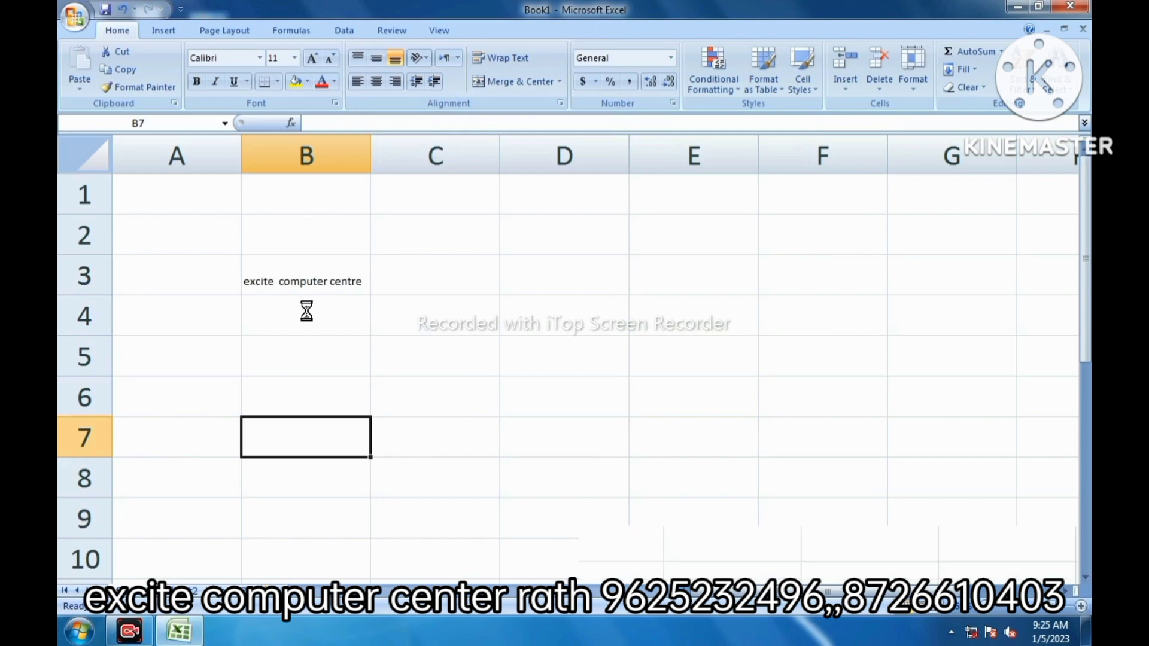
{"action": "scroll", "coordinate": [307, 310], "scroll_direction": "up", "scroll_amount": 3, "text": "ctrl"}
{"action": "left_click", "coordinate": [421, 274]}
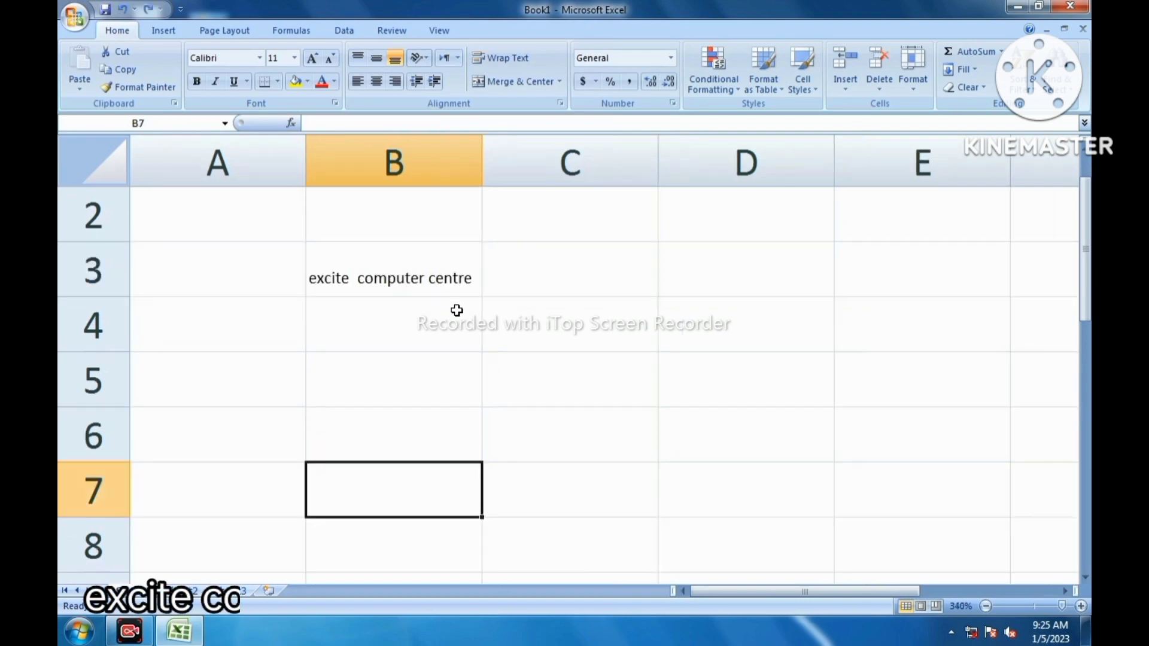
{"action": "scroll", "coordinate": [458, 318], "scroll_direction": "down", "scroll_amount": 4, "text": "ctrl"}
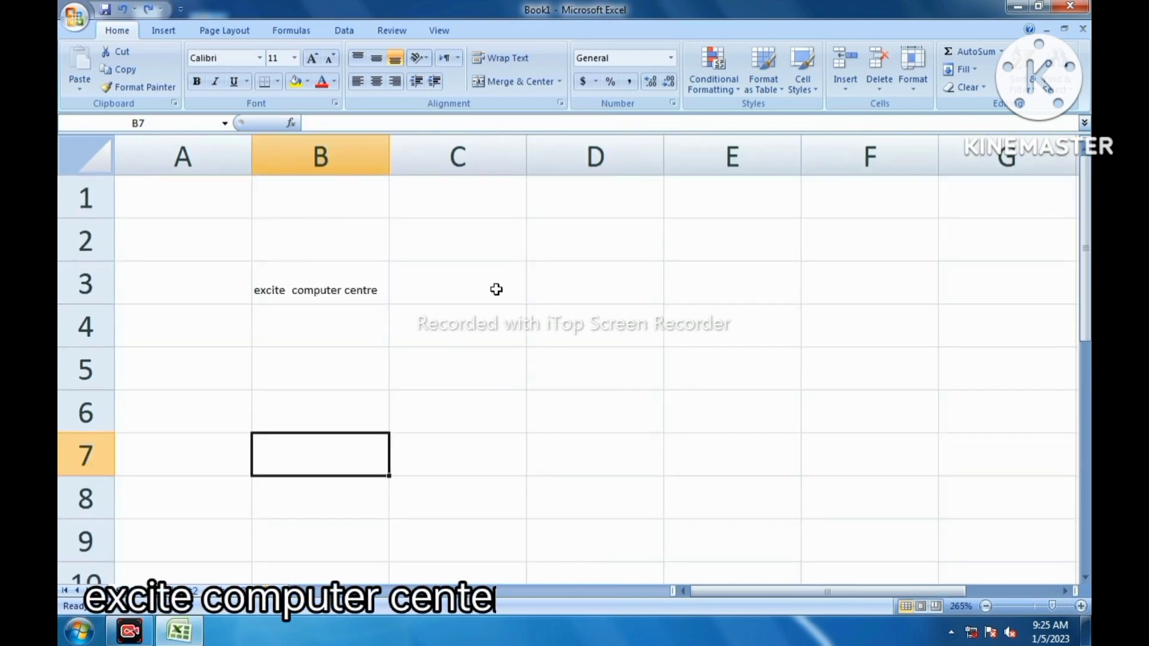
{"action": "left_click", "coordinate": [516, 344]}
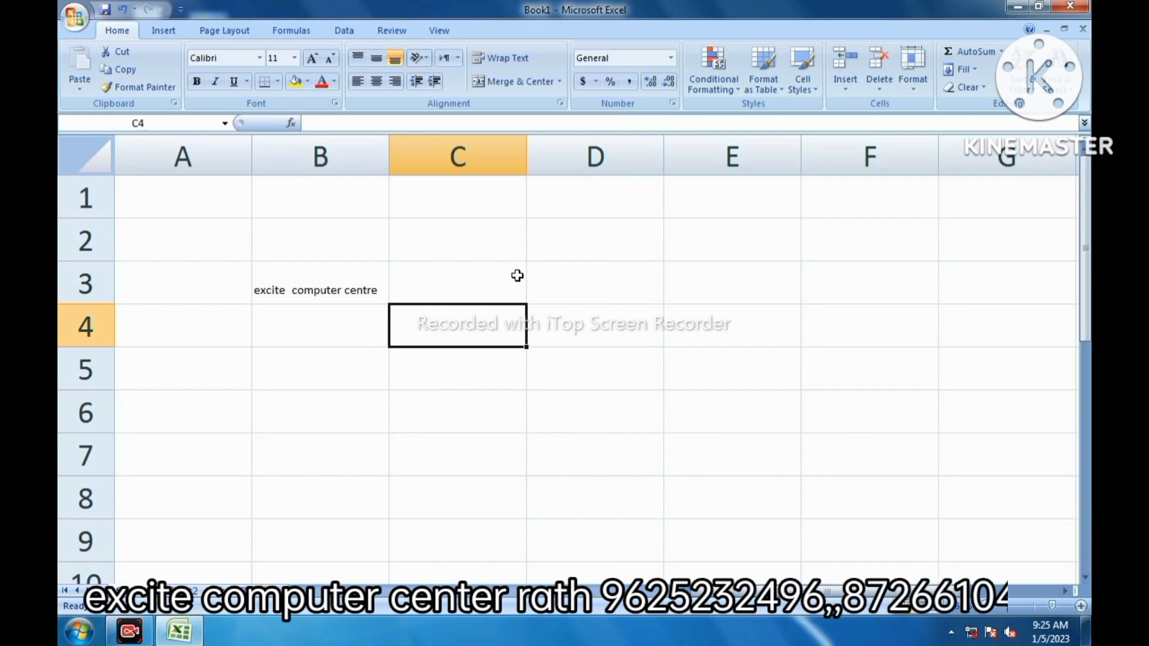
Delete the text from cell B3
{"action": "left_click_drag", "start_coordinate": [247, 235], "coordinate": [393, 354]}
{"action": "key", "text": "Delete"}
{"action": "left_click", "coordinate": [258, 281]}
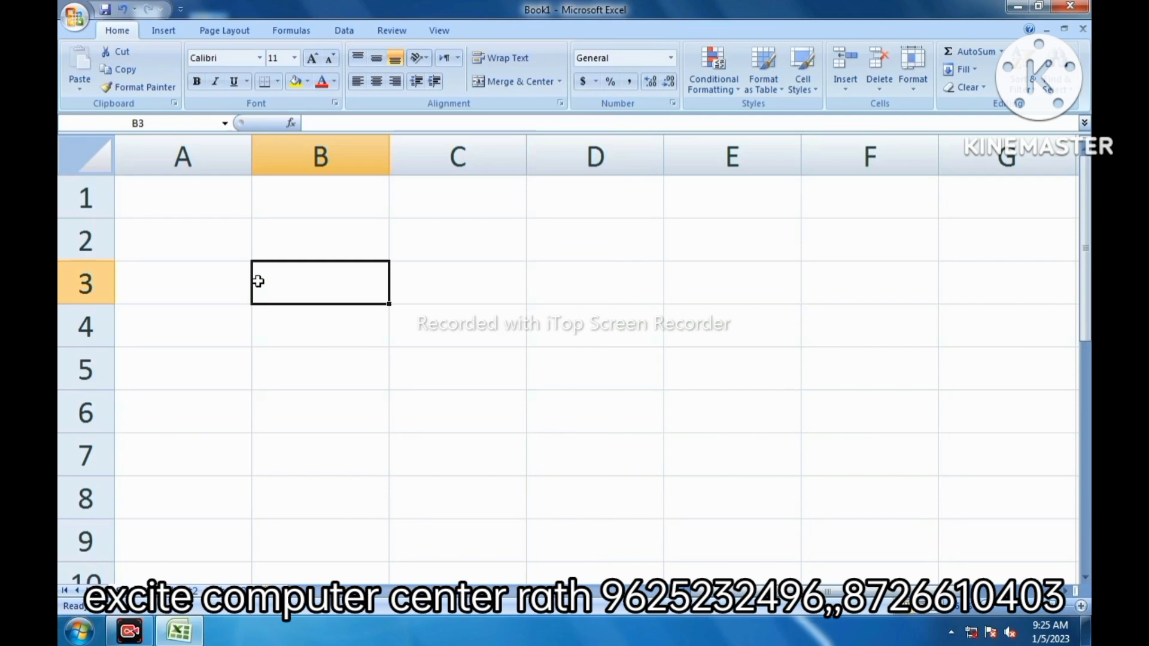
Enter "january" in cell A1
{"action": "left_click", "coordinate": [147, 208]}
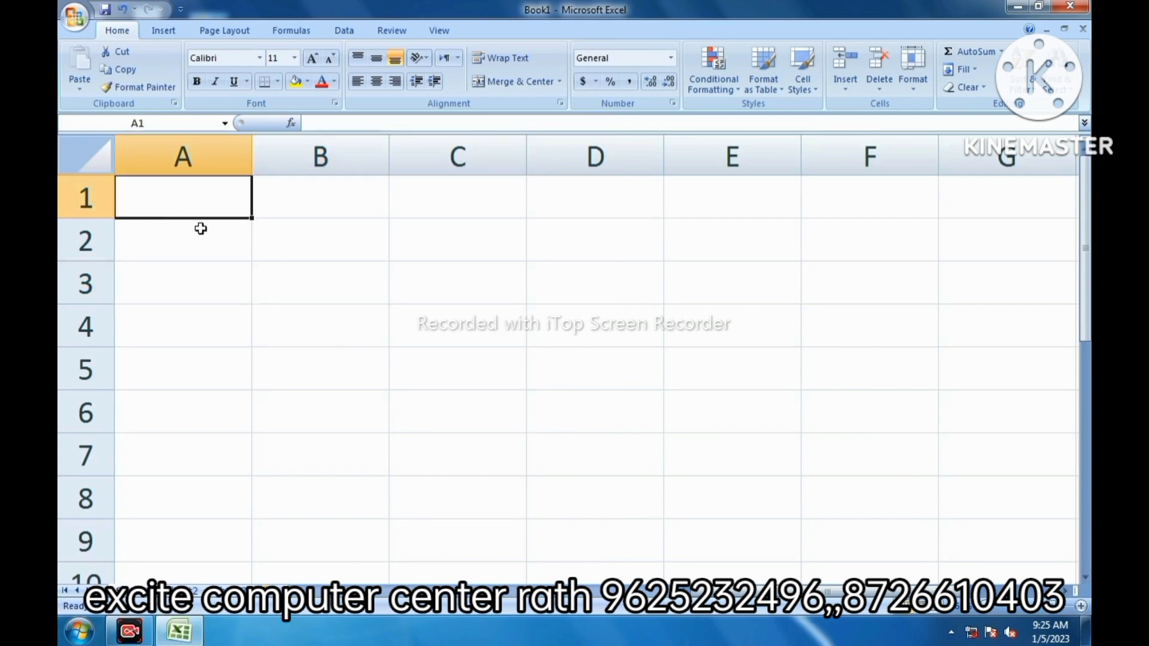
{"action": "type", "text": "janu"}
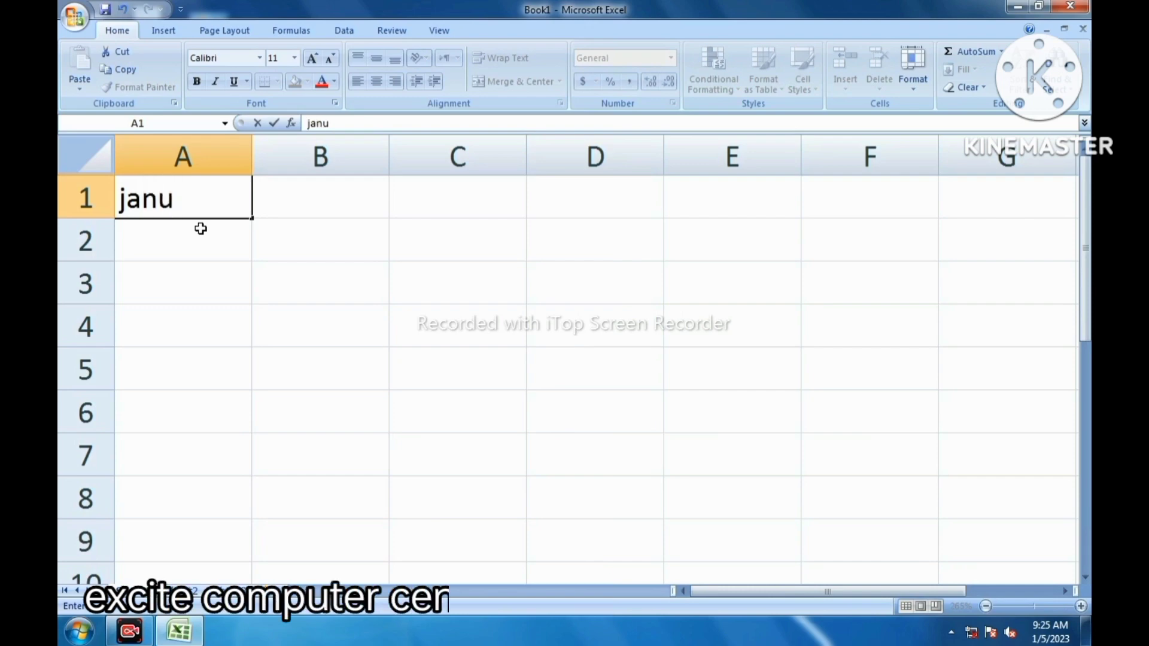
{"action": "type", "text": "ar"}
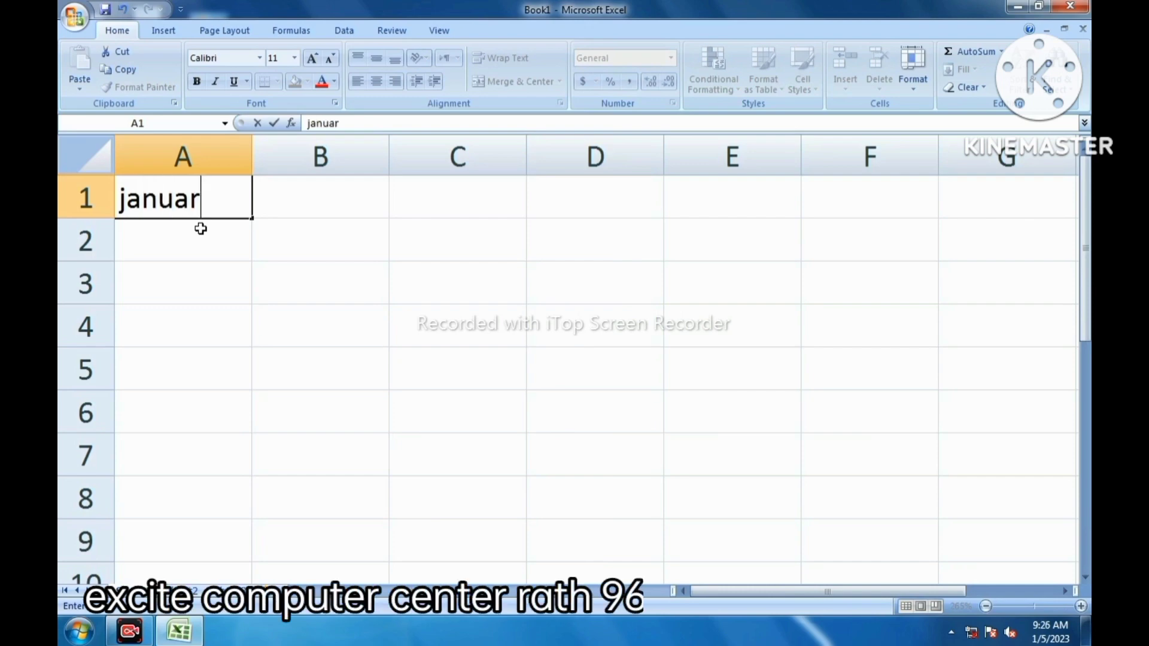
{"action": "type", "text": "y"}
{"action": "key", "text": "Return"}
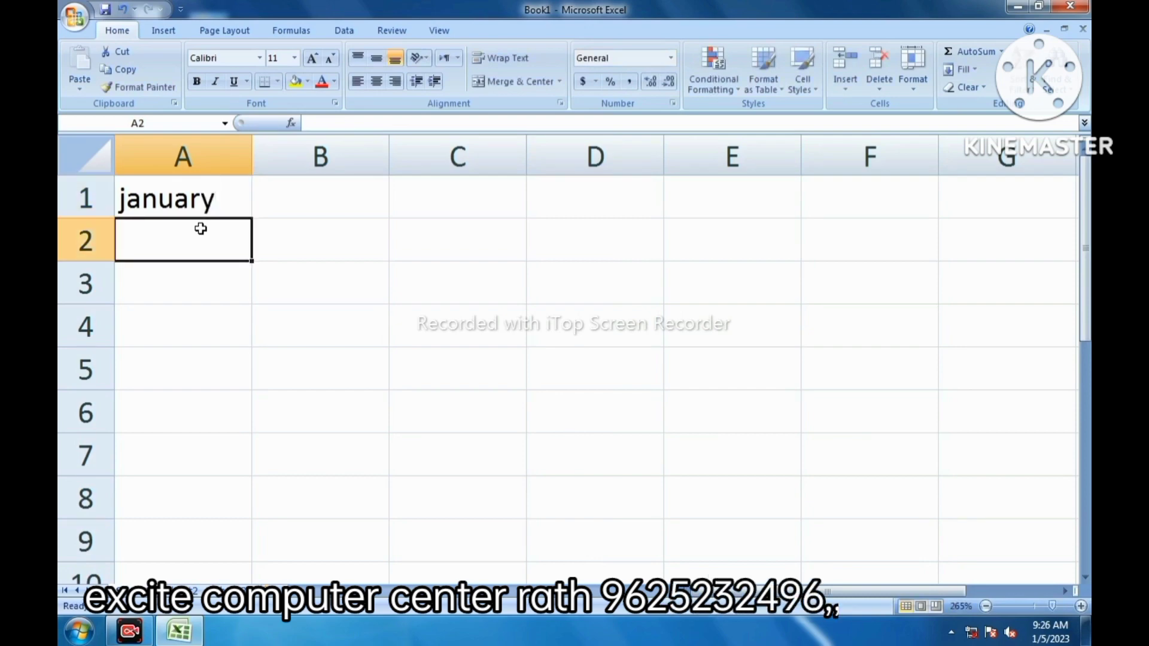
Fill the month series from "january" in cell A1 down to cell A14 and review the filled names
{"action": "left_click", "coordinate": [195, 321]}
{"action": "left_click", "coordinate": [182, 183]}
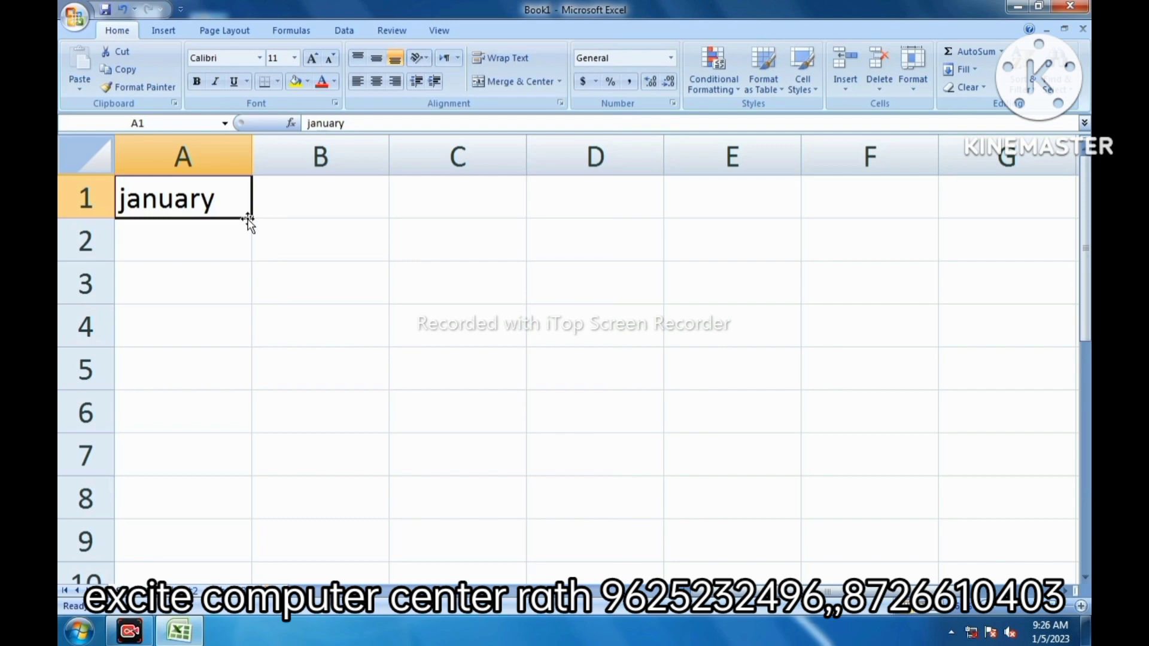
{"action": "left_click_drag", "start_coordinate": [251, 220], "coordinate": [257, 545]}
{"action": "scroll", "coordinate": [261, 323], "scroll_direction": "up", "scroll_amount": 2}
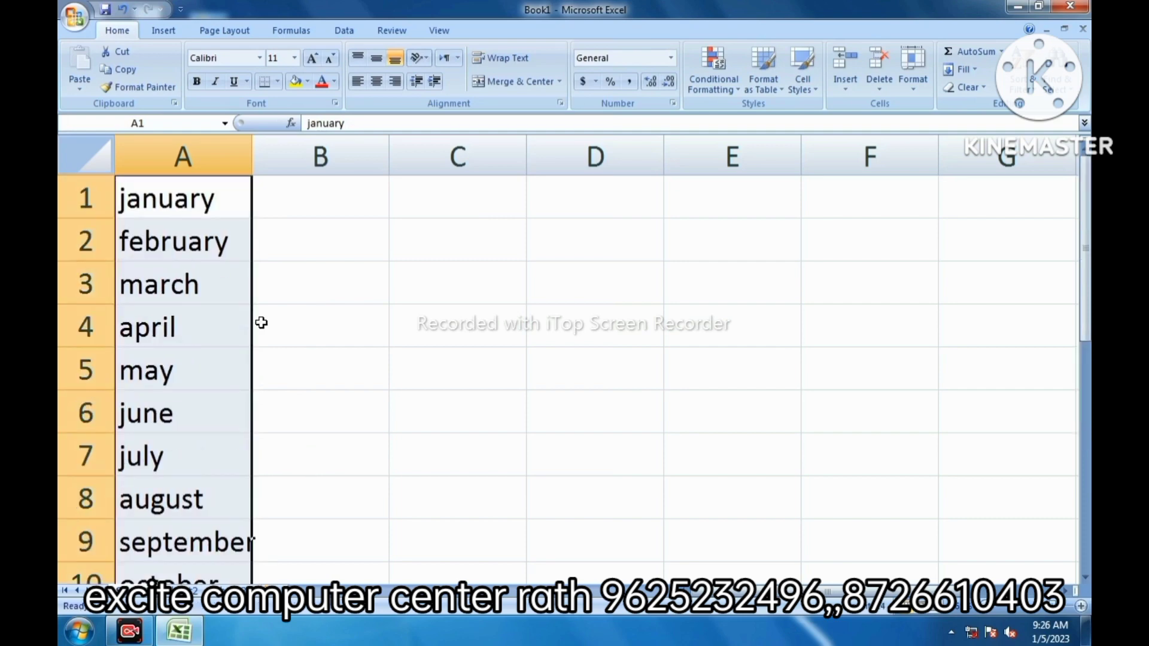
{"action": "scroll", "coordinate": [261, 324], "scroll_direction": "down", "scroll_amount": 4}
{"action": "scroll", "coordinate": [261, 323], "scroll_direction": "up", "scroll_amount": 2}
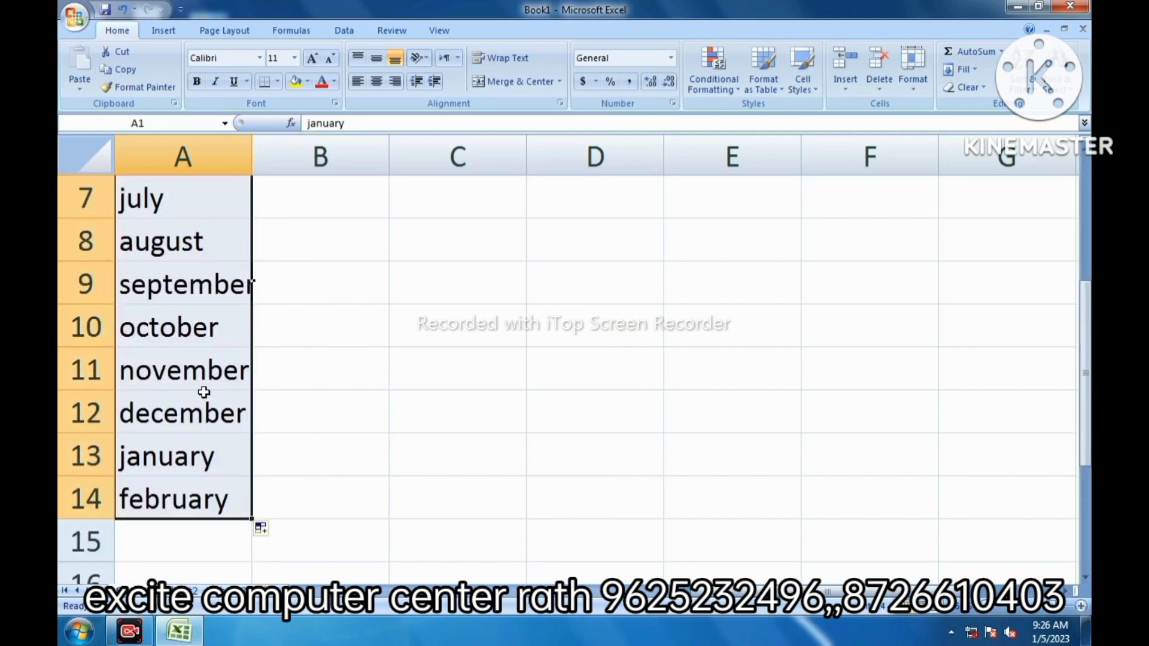
{"action": "scroll", "coordinate": [200, 457], "scroll_direction": "up", "scroll_amount": 2}
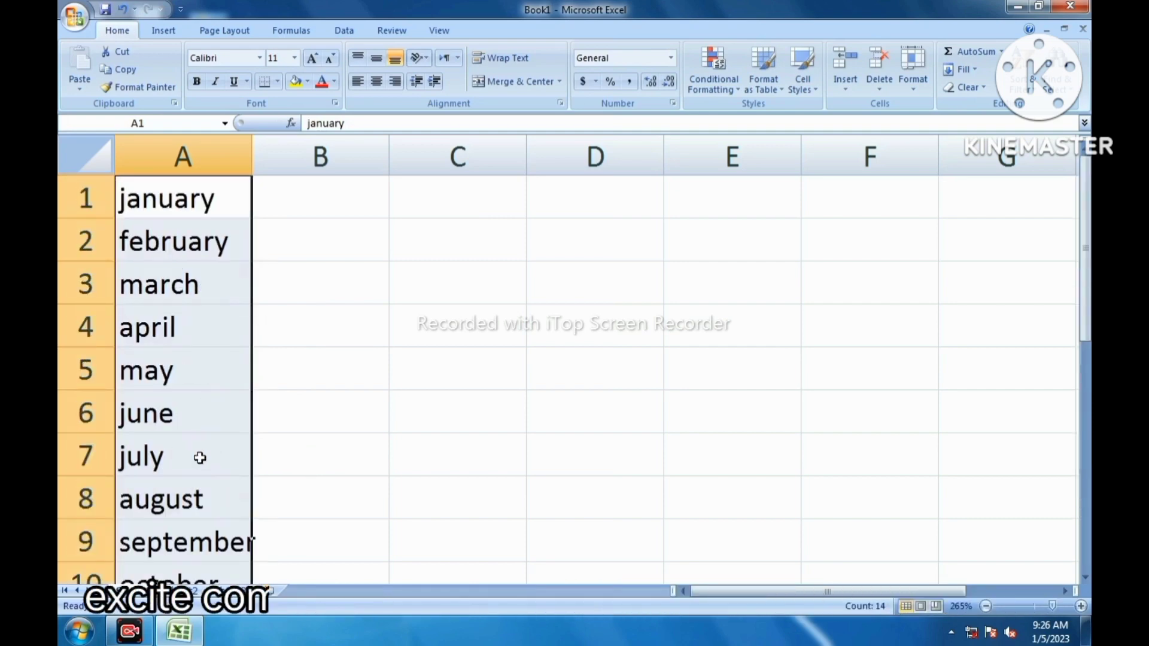
Enter "sunday" in cell B1 and fill the weekday series down to cell B8
{"action": "left_click", "coordinate": [364, 207]}
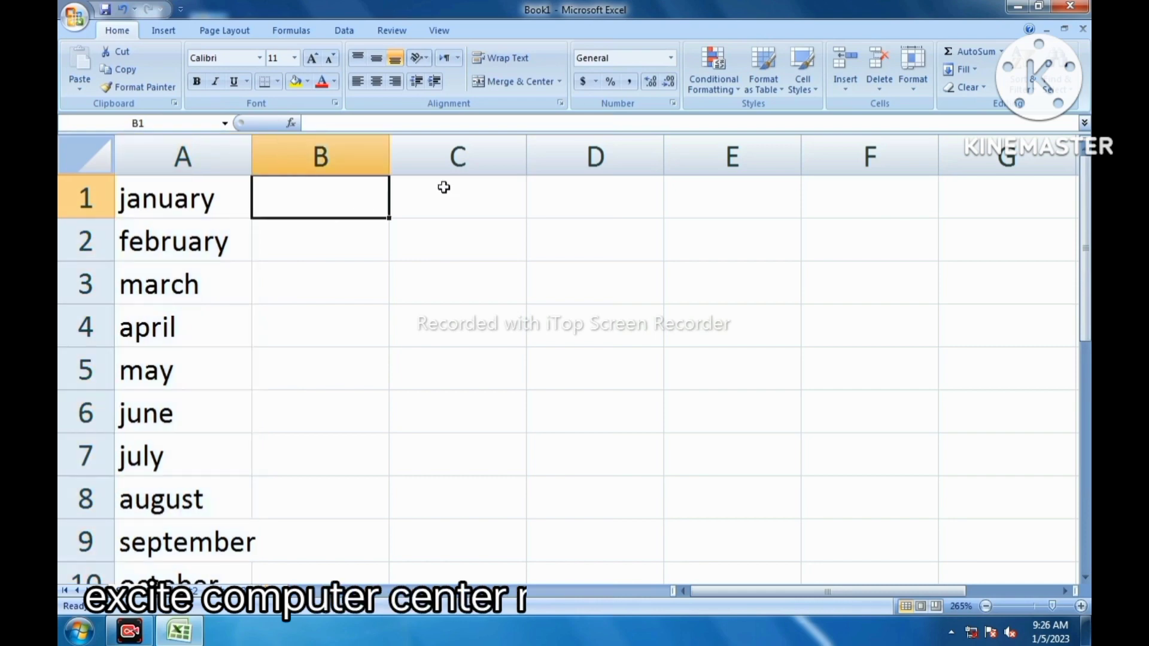
{"action": "type", "text": "sunday"}
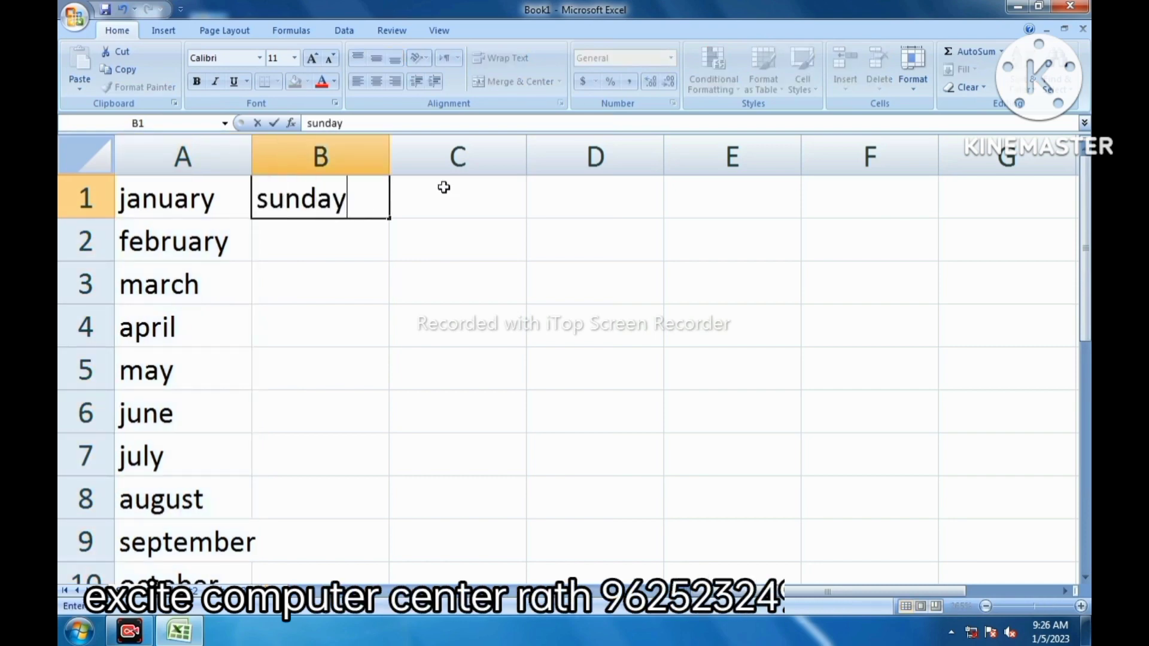
{"action": "key", "text": "Return"}
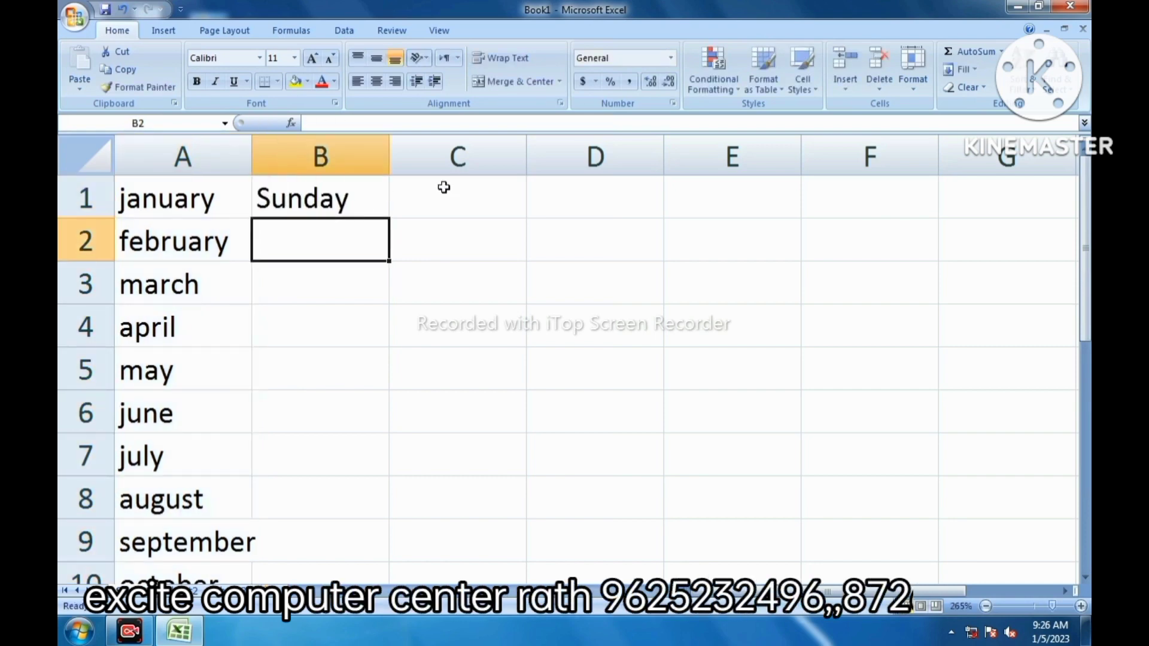
{"action": "left_click", "coordinate": [367, 212]}
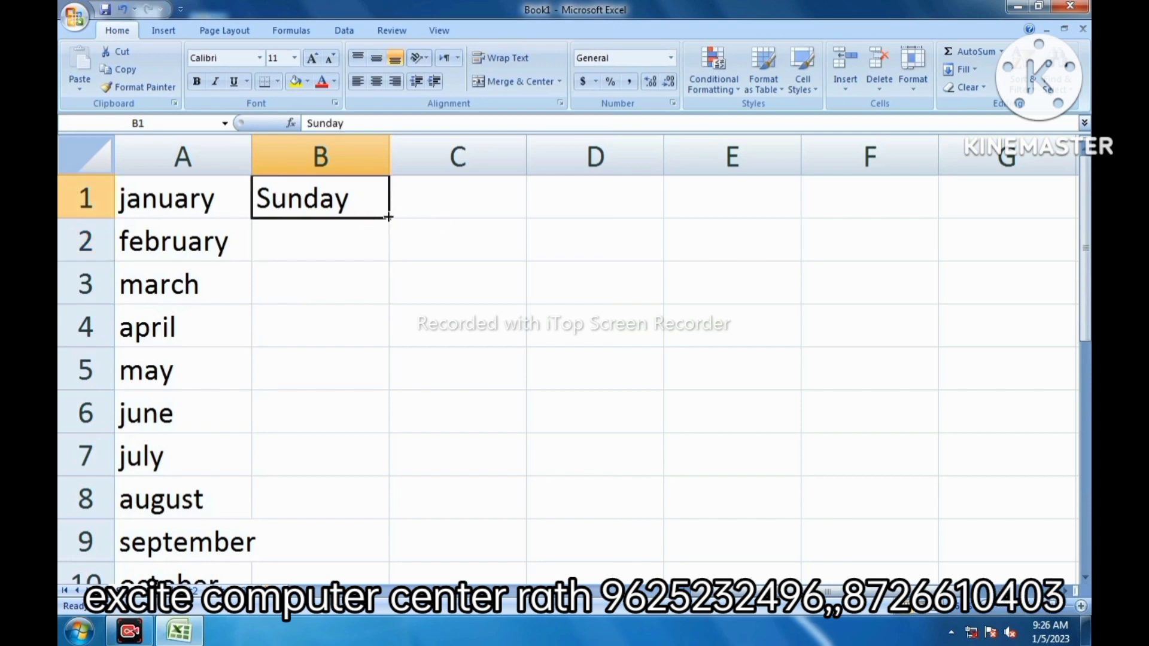
{"action": "left_click_drag", "start_coordinate": [388, 217], "coordinate": [383, 524]}
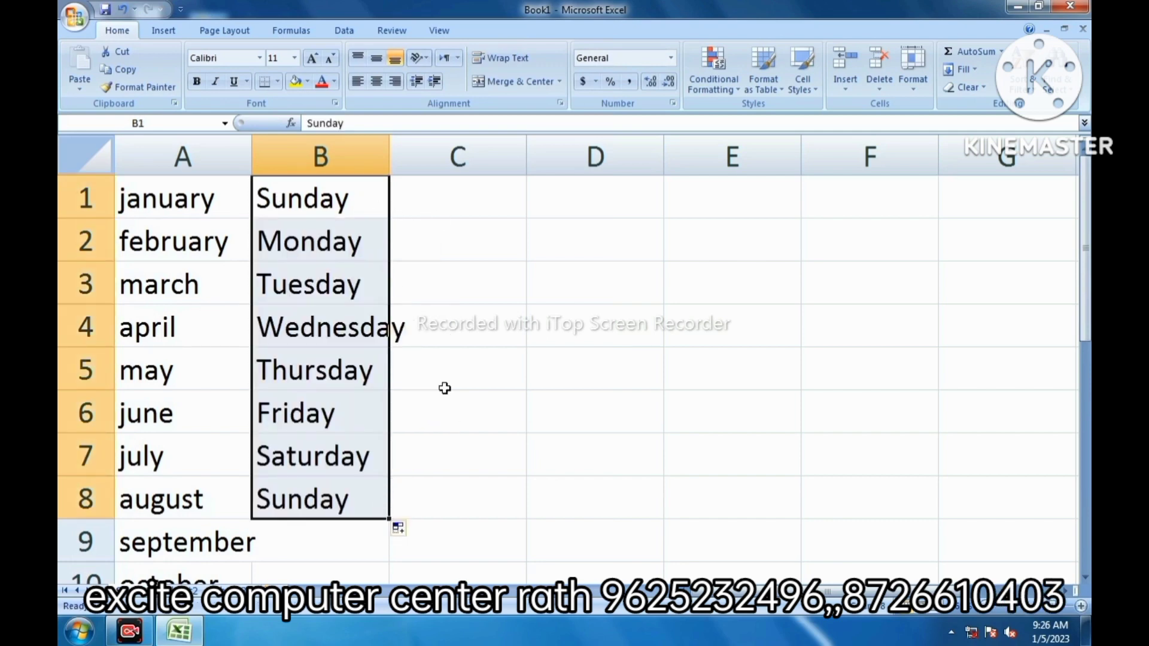
Enter 19 and 38 in cells C1 and C2, and extend the number series down to cell C12
{"action": "left_click", "coordinate": [498, 197]}
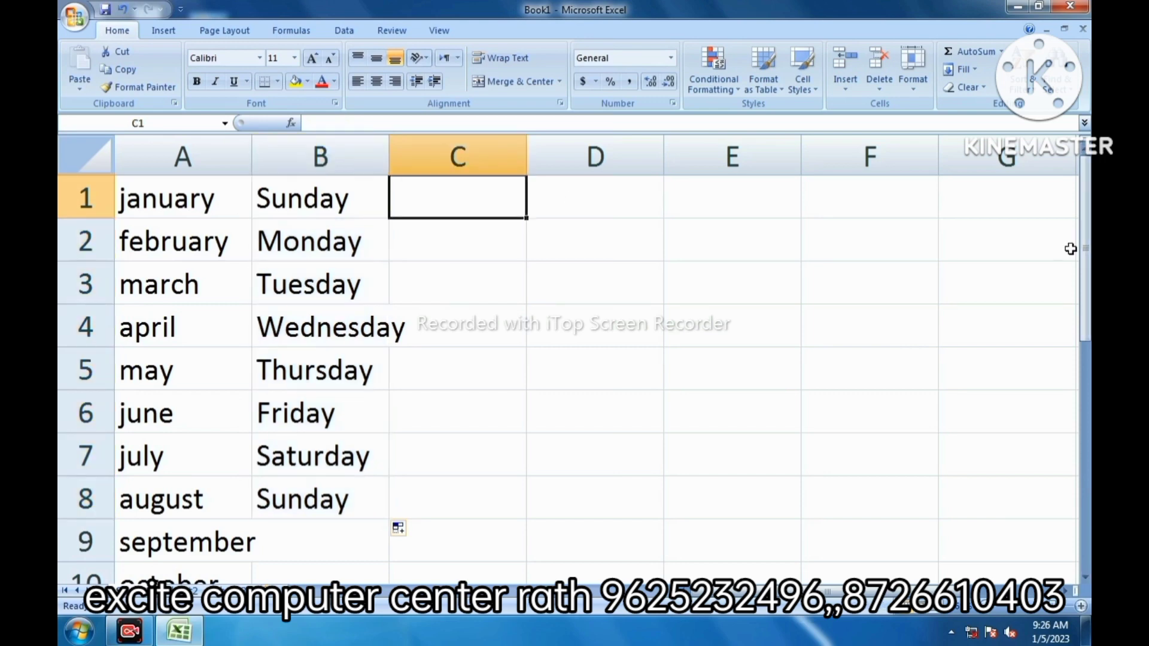
{"action": "type", "text": "19"}
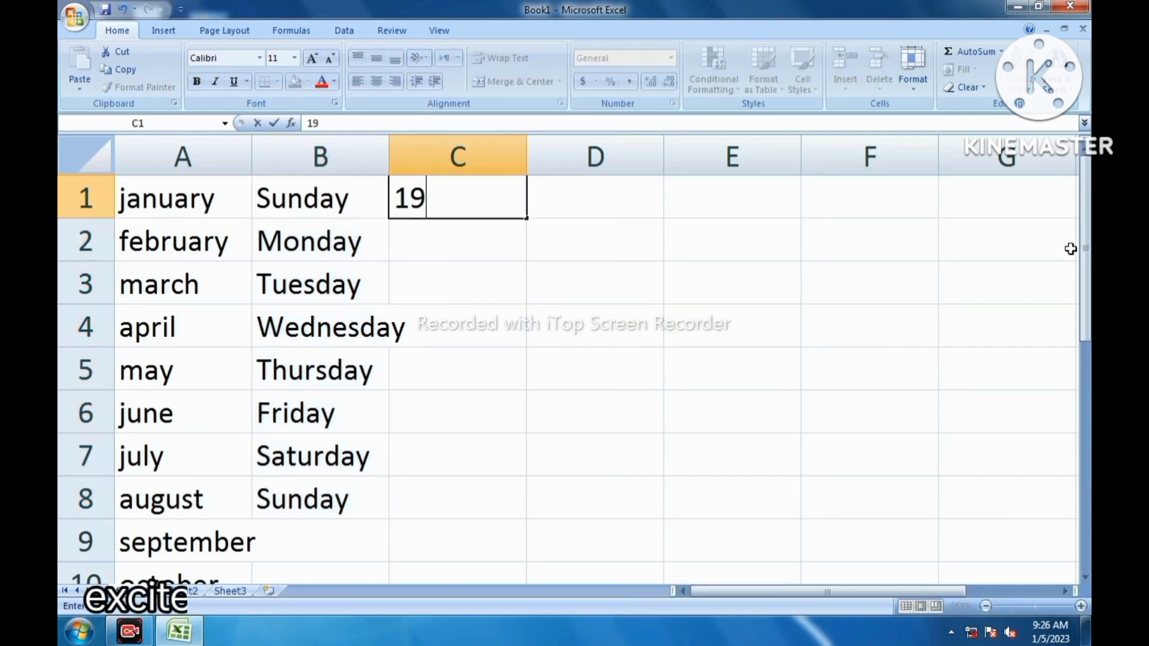
{"action": "key", "text": "Return"}
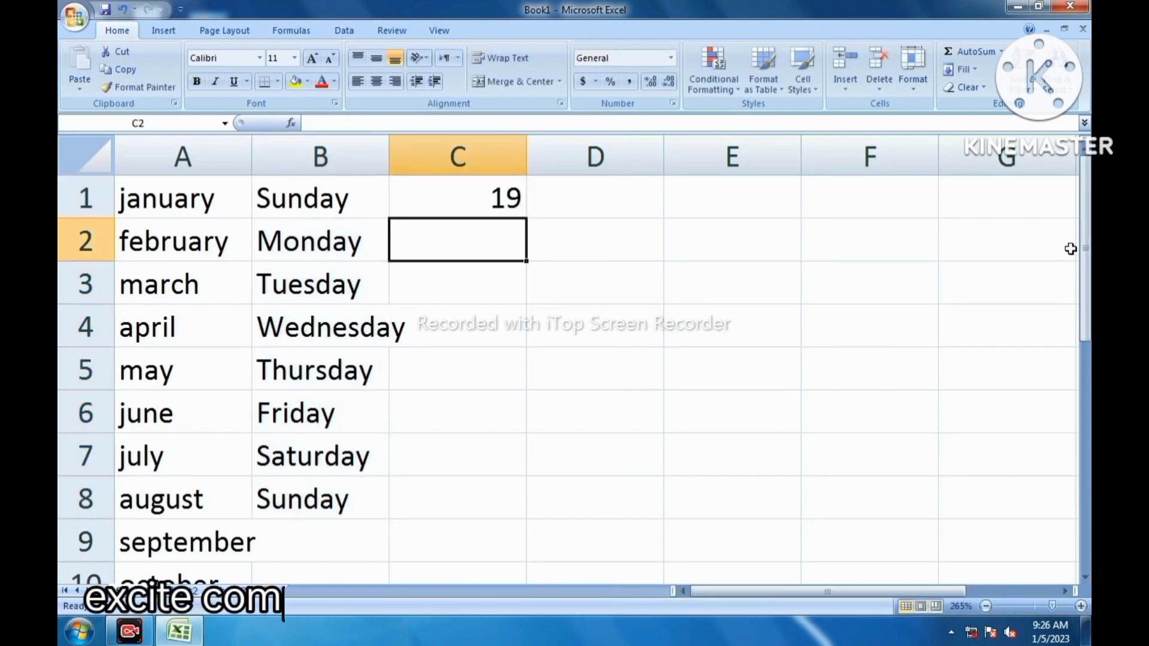
{"action": "type", "text": "38"}
{"action": "key", "text": "Return"}
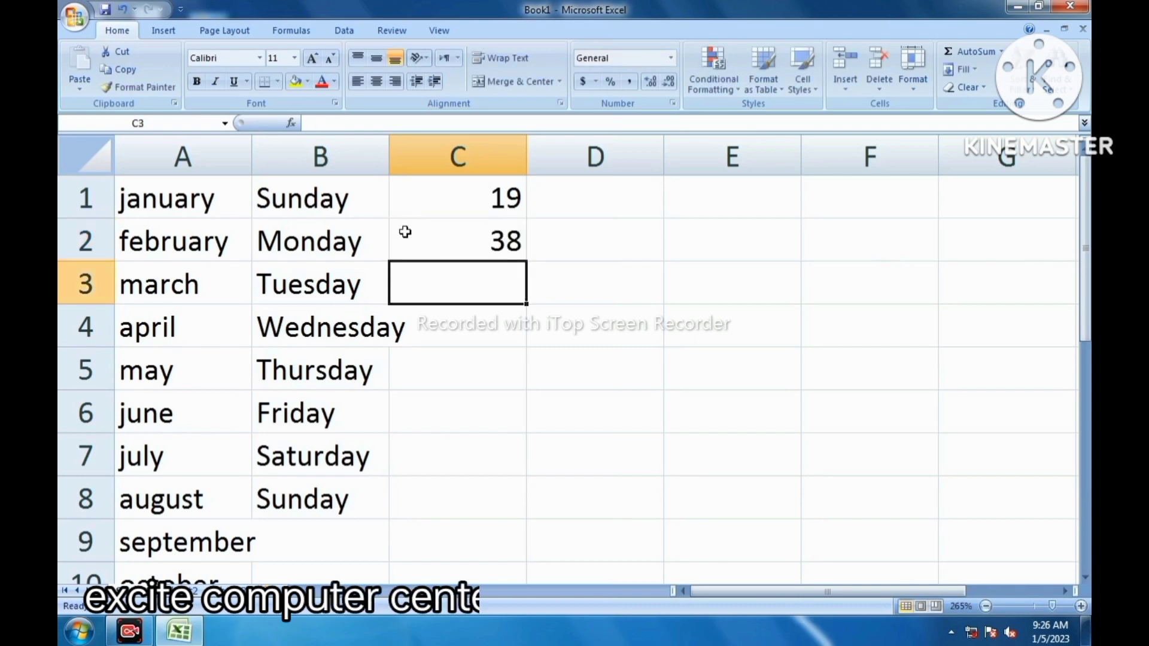
{"action": "left_click_drag", "start_coordinate": [449, 197], "coordinate": [458, 256]}
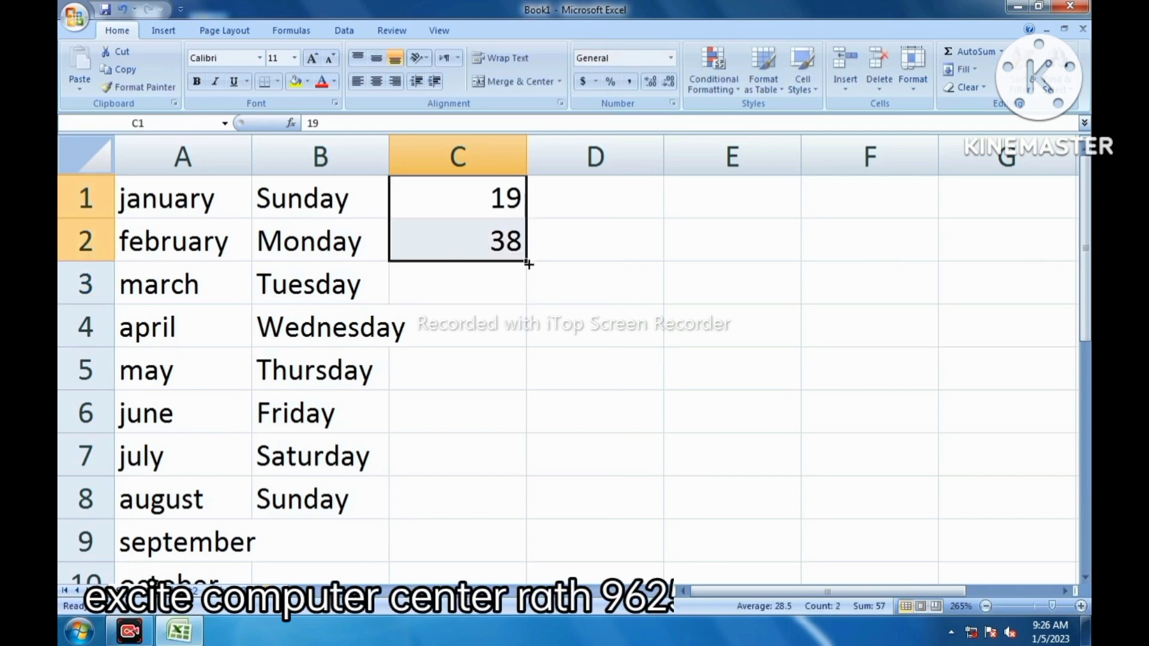
{"action": "left_click_drag", "start_coordinate": [530, 264], "coordinate": [526, 521]}
{"action": "scroll", "coordinate": [537, 366], "scroll_direction": "up", "scroll_amount": 2}
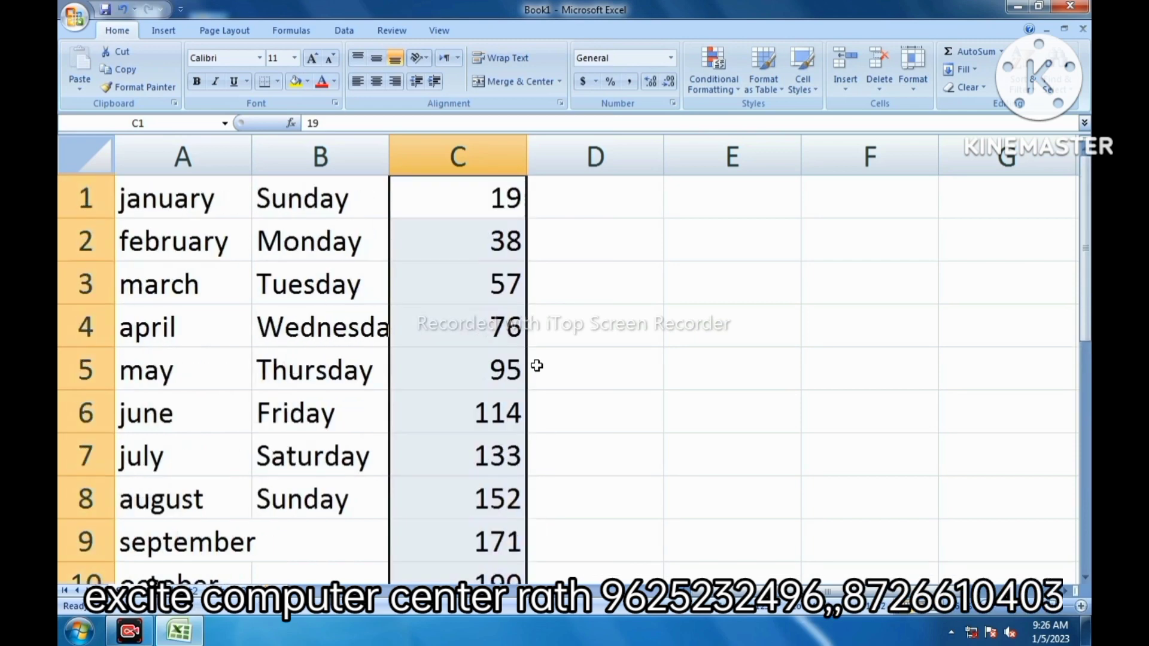
Enter 1 and 2 in cells D1 and D2, and extend the number series down to cell D11
{"action": "left_click", "coordinate": [628, 191]}
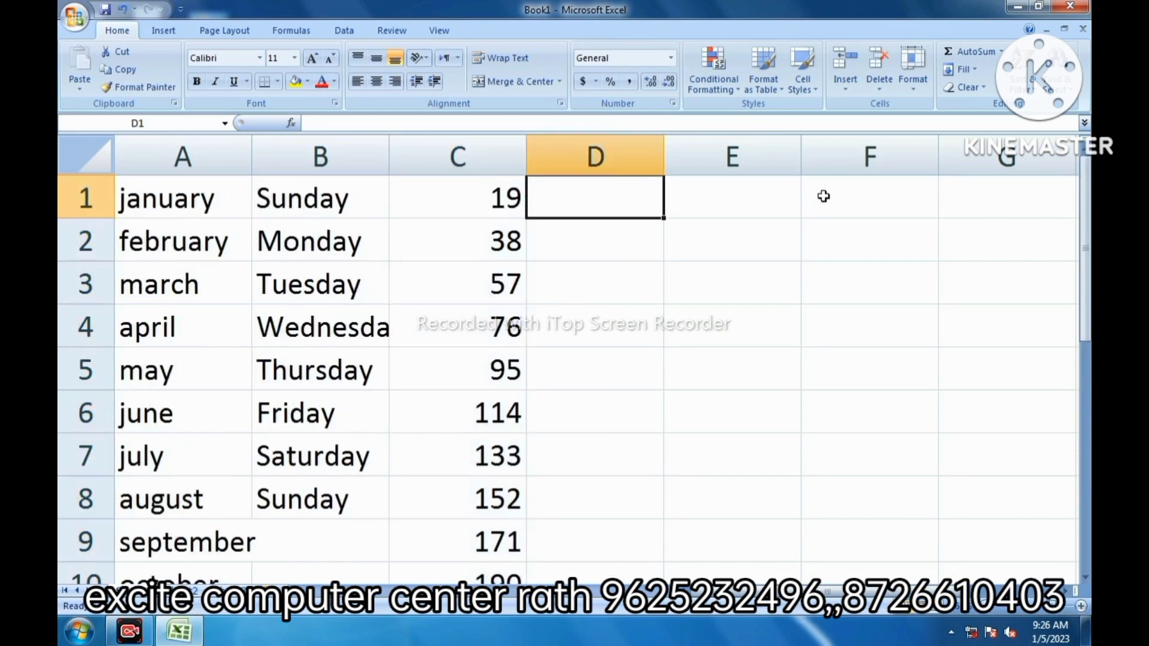
{"action": "type", "text": "1"}
{"action": "key", "text": "Return"}
{"action": "type", "text": "2"}
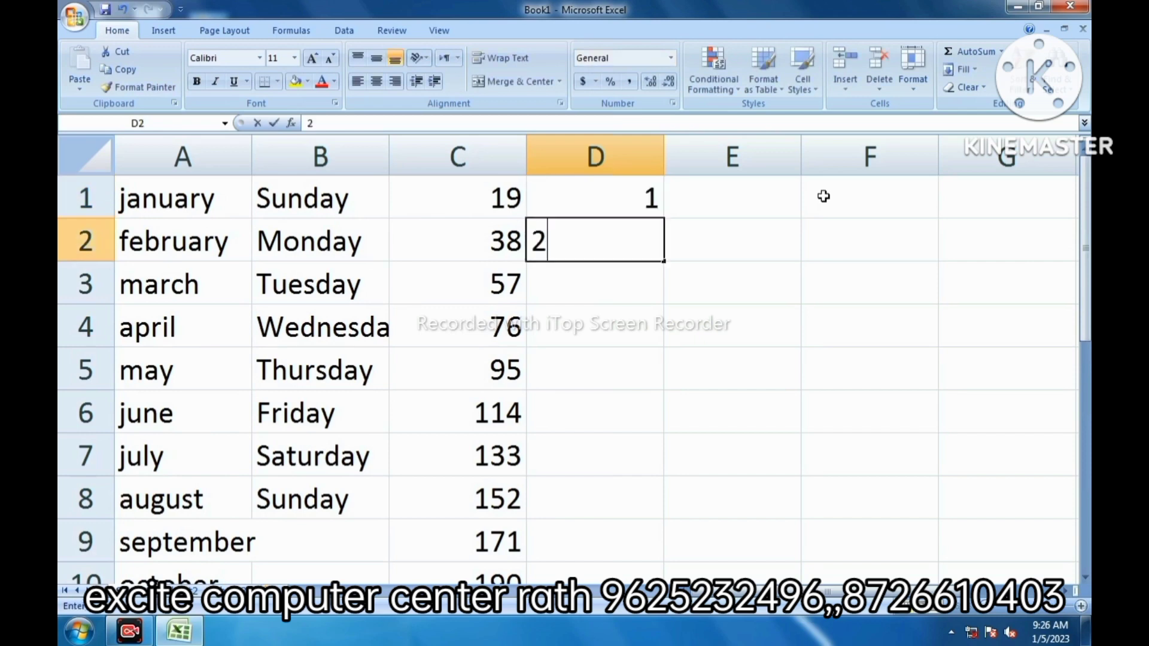
{"action": "key", "text": "Return"}
{"action": "left_click_drag", "start_coordinate": [611, 209], "coordinate": [659, 584]}
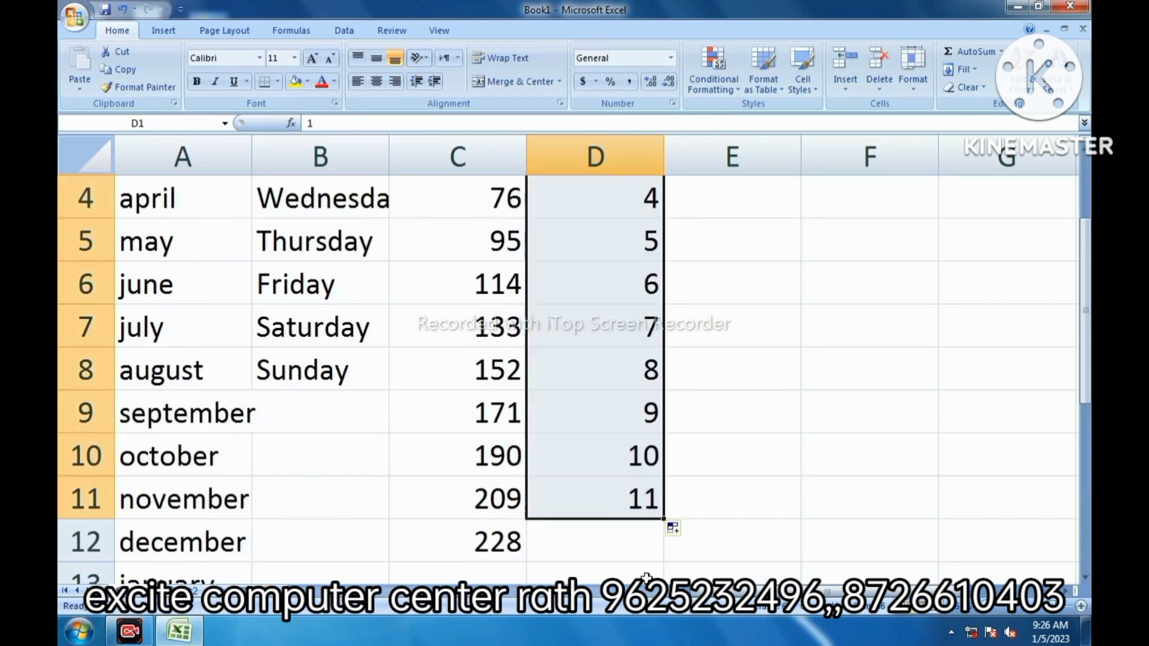
{"action": "scroll", "coordinate": [681, 496], "scroll_direction": "up", "scroll_amount": 1}
{"action": "scroll", "coordinate": [657, 352], "scroll_direction": "down", "scroll_amount": 3}
{"action": "scroll", "coordinate": [656, 351], "scroll_direction": "up", "scroll_amount": 3}
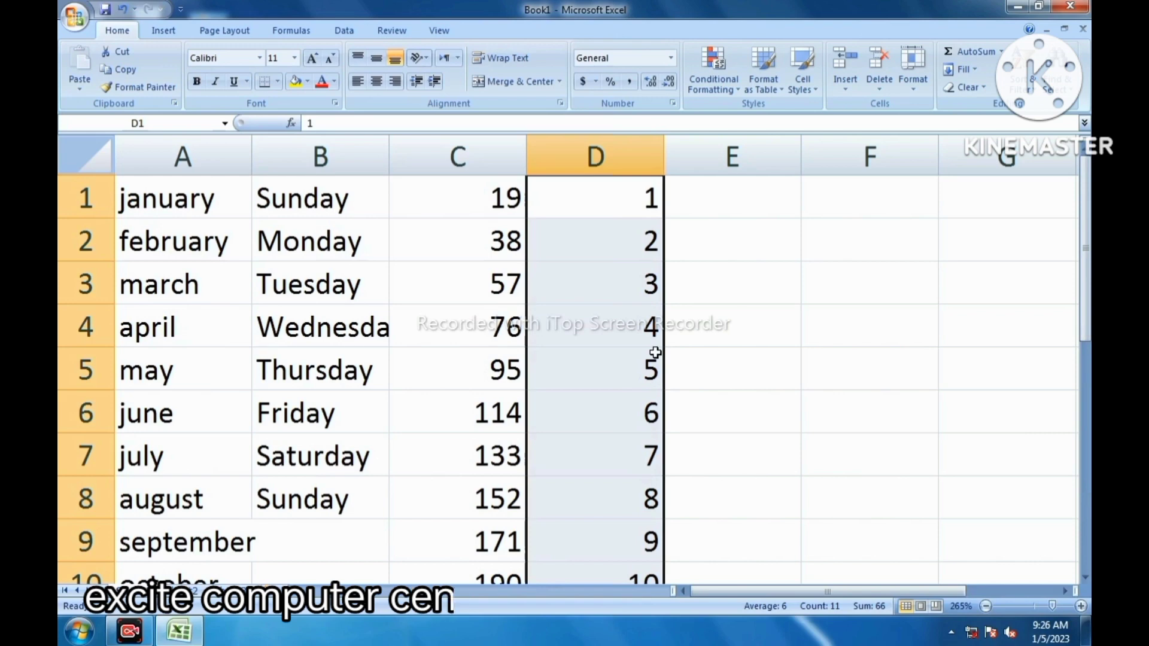
Delete all the data in the filled block A1:D14
{"action": "key", "text": "ctrl+a"}
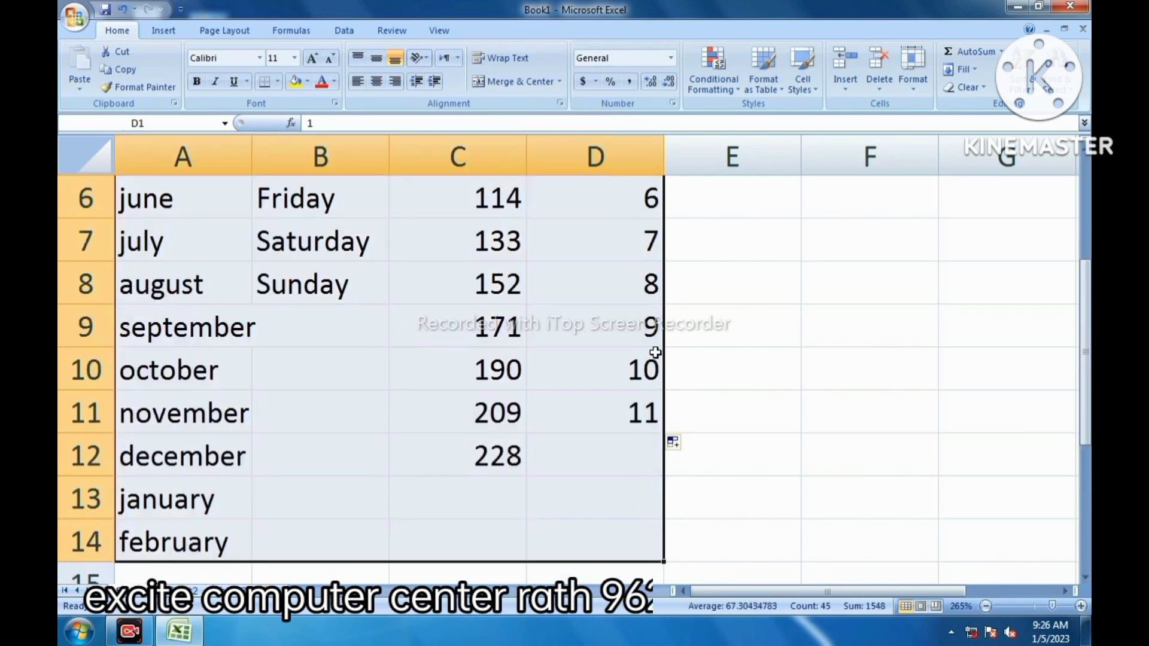
{"action": "key", "text": "Delete"}
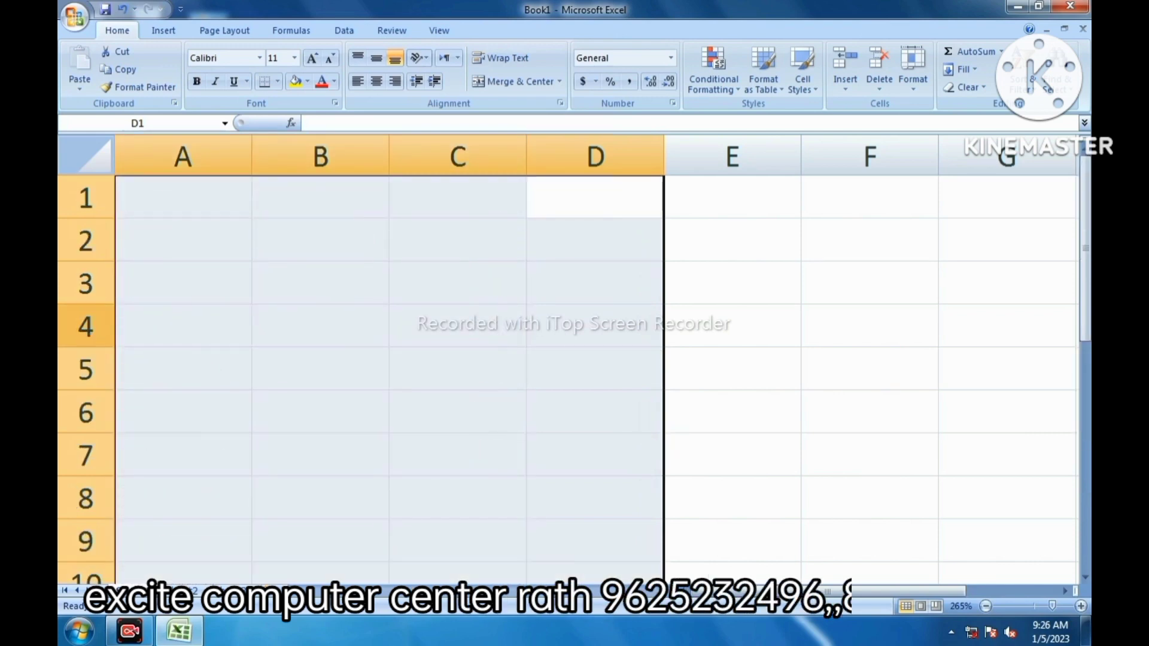
{"action": "left_click", "coordinate": [271, 291]}
Enter the numbers 456, 874, 652 and 852 in cells A1 to A4
{"action": "left_click", "coordinate": [170, 192]}
{"action": "type", "text": "456"}
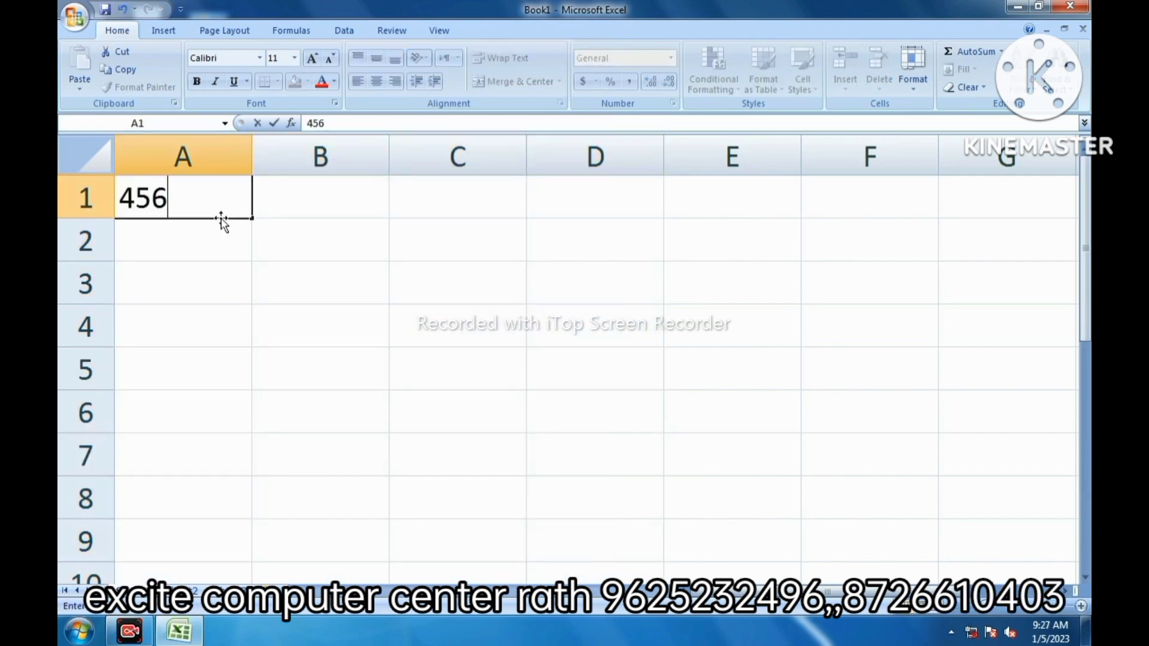
{"action": "key", "text": "Return"}
{"action": "type", "text": "874"}
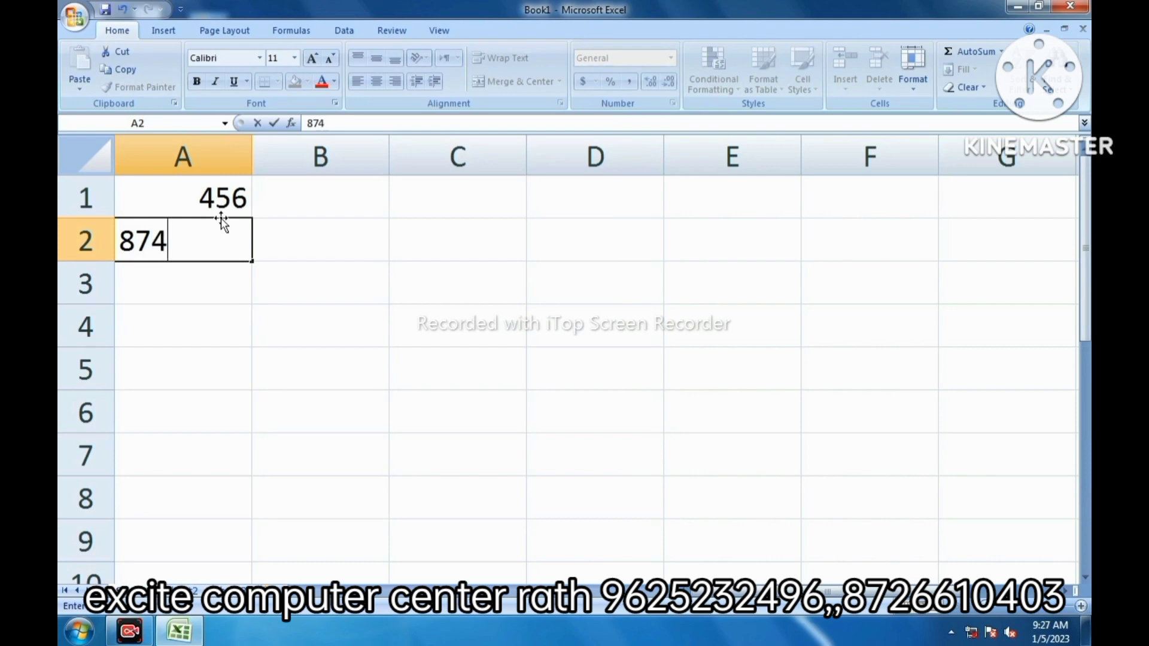
{"action": "key", "text": "Return"}
{"action": "type", "text": "652"}
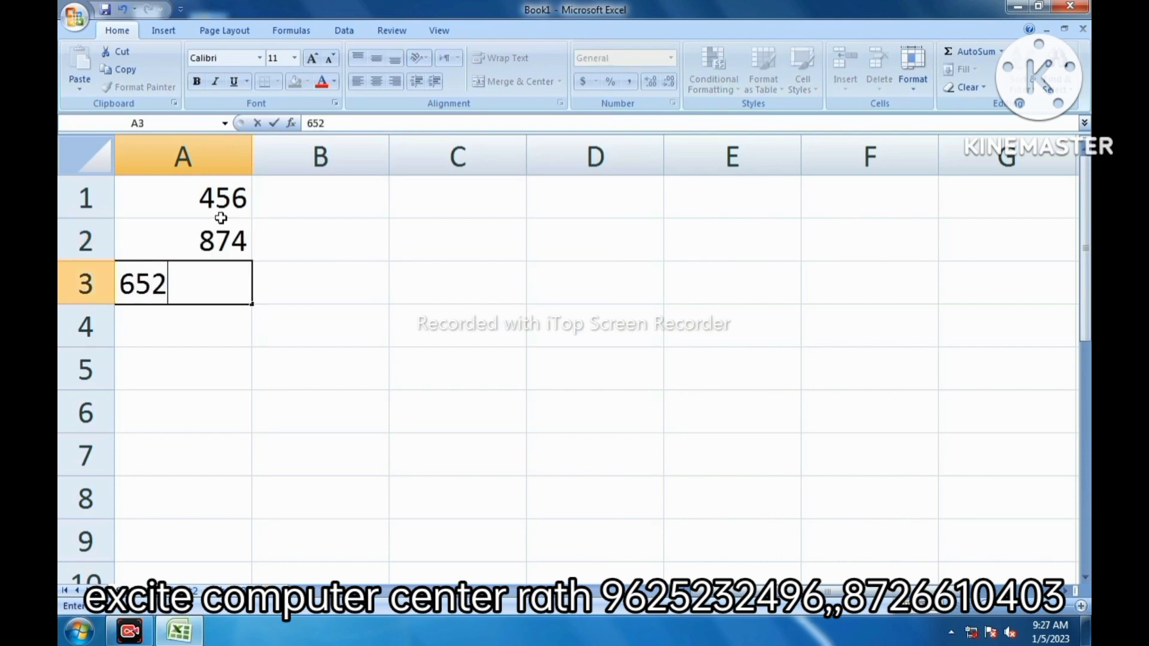
{"action": "key", "text": "Return"}
{"action": "type", "text": "852"}
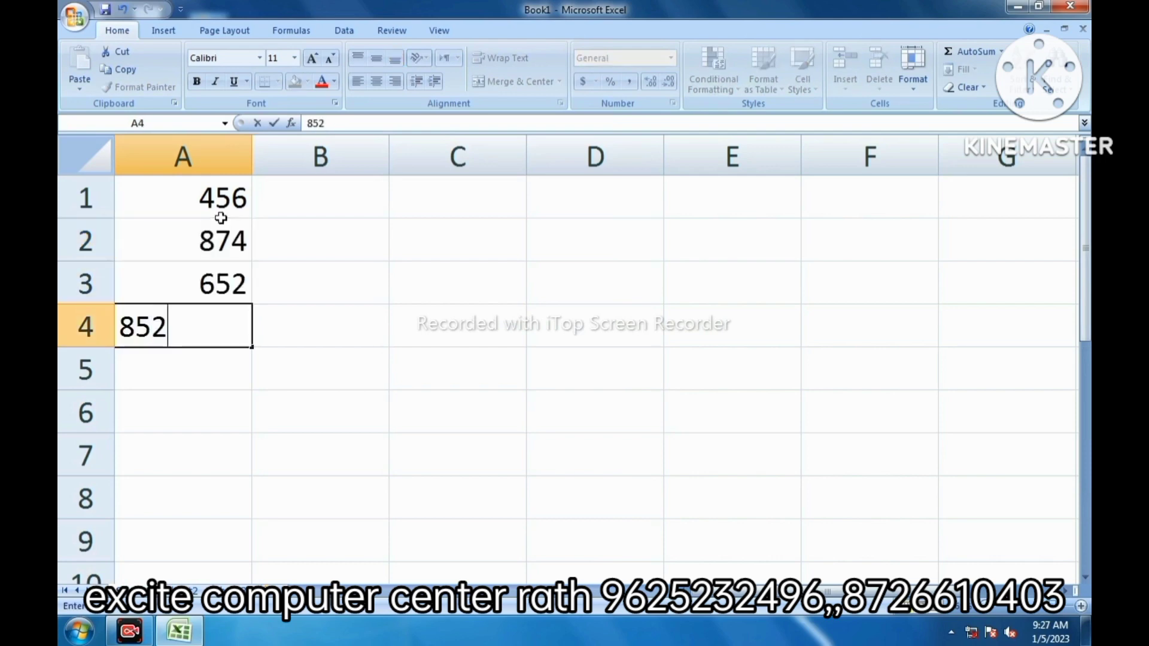
{"action": "key", "text": "Return"}
Enter the numbers 854, 652, 752 and 25 in cells B1 to B4
{"action": "left_click", "coordinate": [353, 206]}
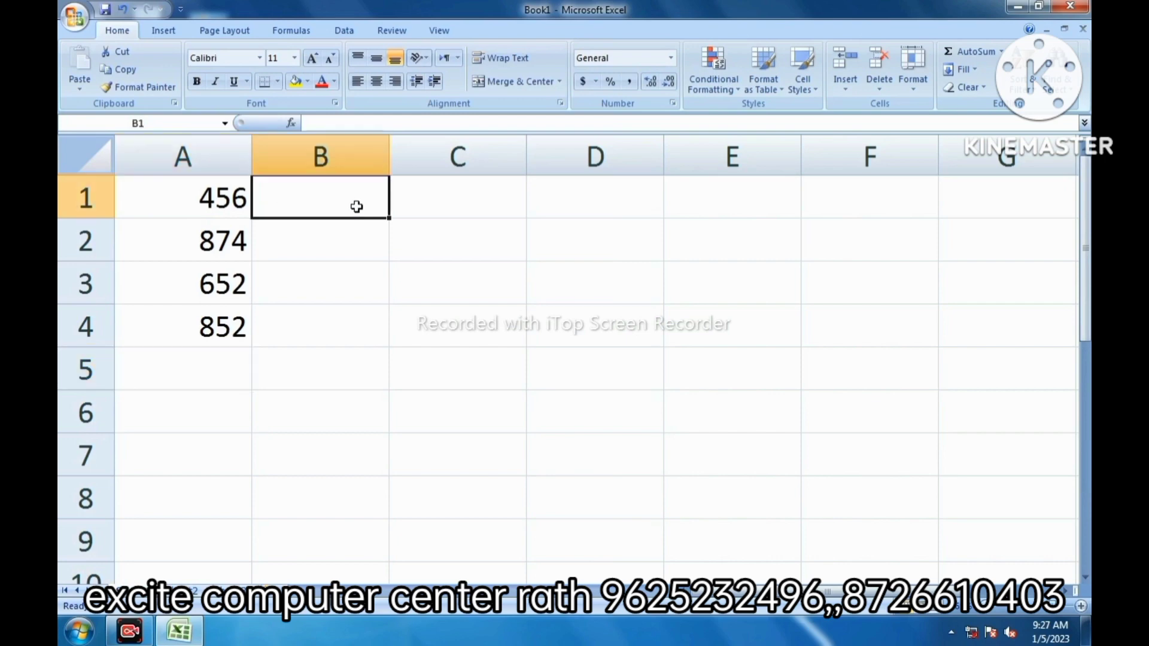
{"action": "type", "text": "854"}
{"action": "key", "text": "Return"}
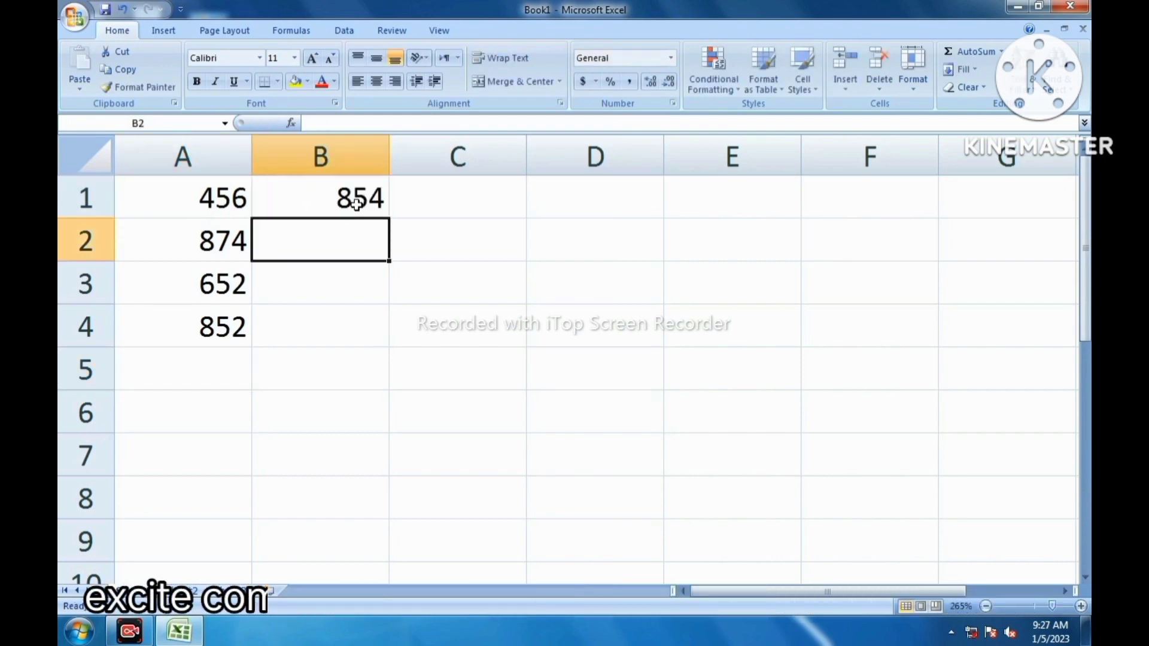
{"action": "type", "text": "652"}
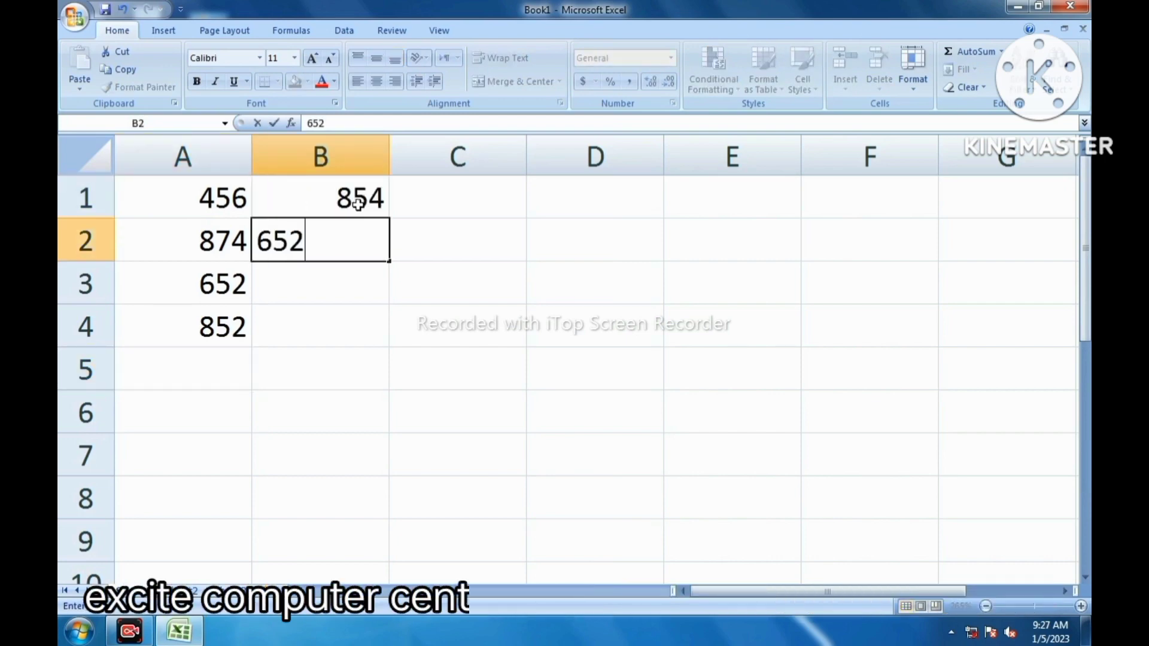
{"action": "key", "text": "Return"}
{"action": "type", "text": "752"}
{"action": "key", "text": "Return"}
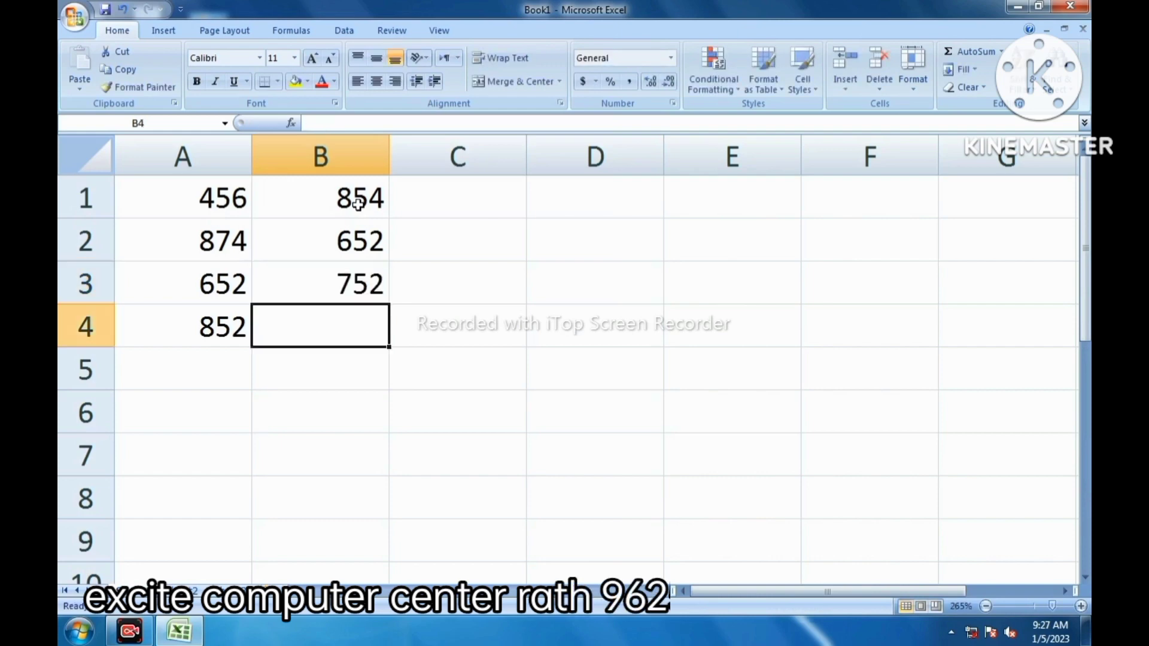
{"action": "type", "text": "25"}
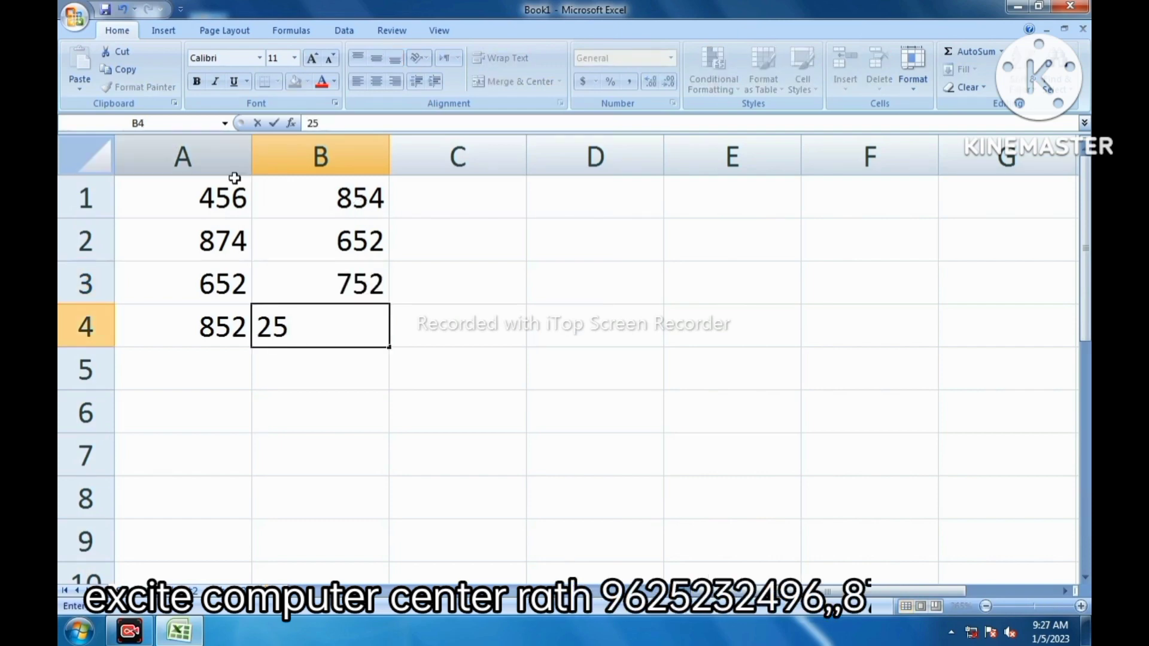
{"action": "left_click", "coordinate": [488, 315]}
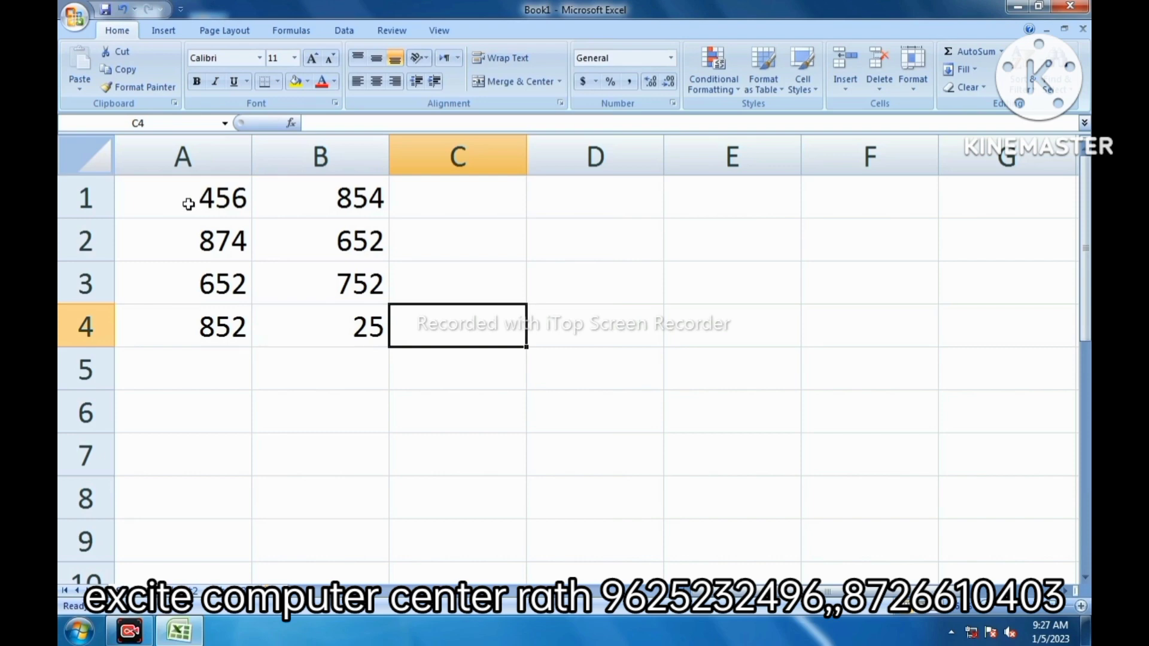
Sum the values of cells A1 and B1 into cell C1 with AutoSum over the range A1:C1
{"action": "left_click_drag", "start_coordinate": [188, 204], "coordinate": [410, 204]}
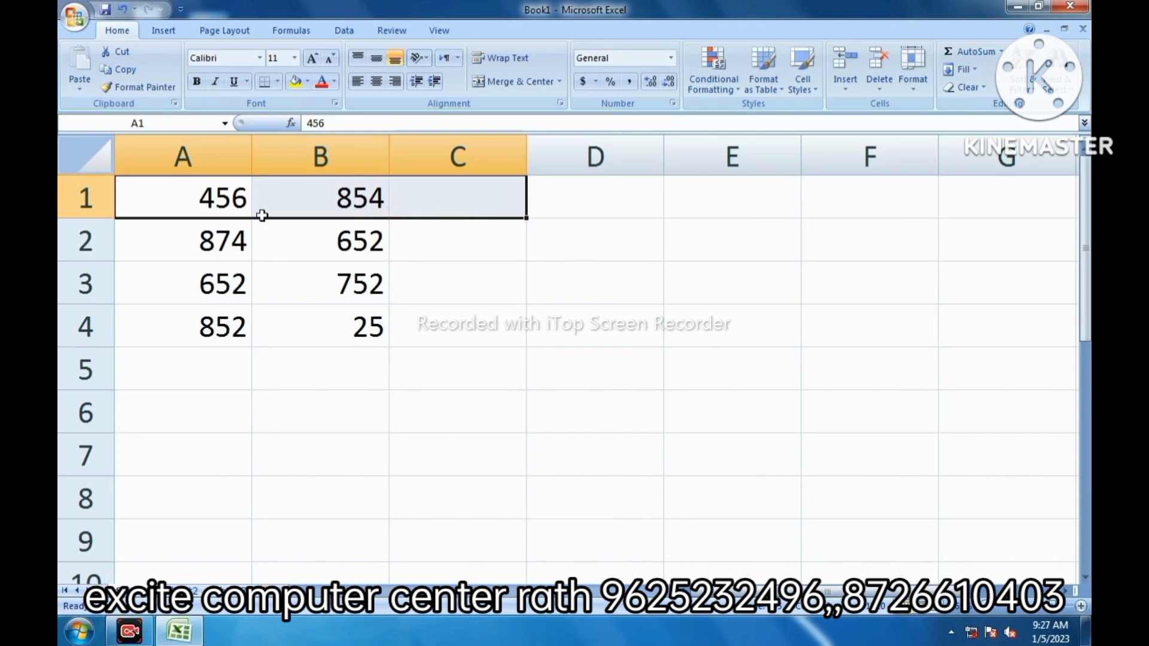
{"action": "left_click_drag", "start_coordinate": [161, 207], "coordinate": [443, 203]}
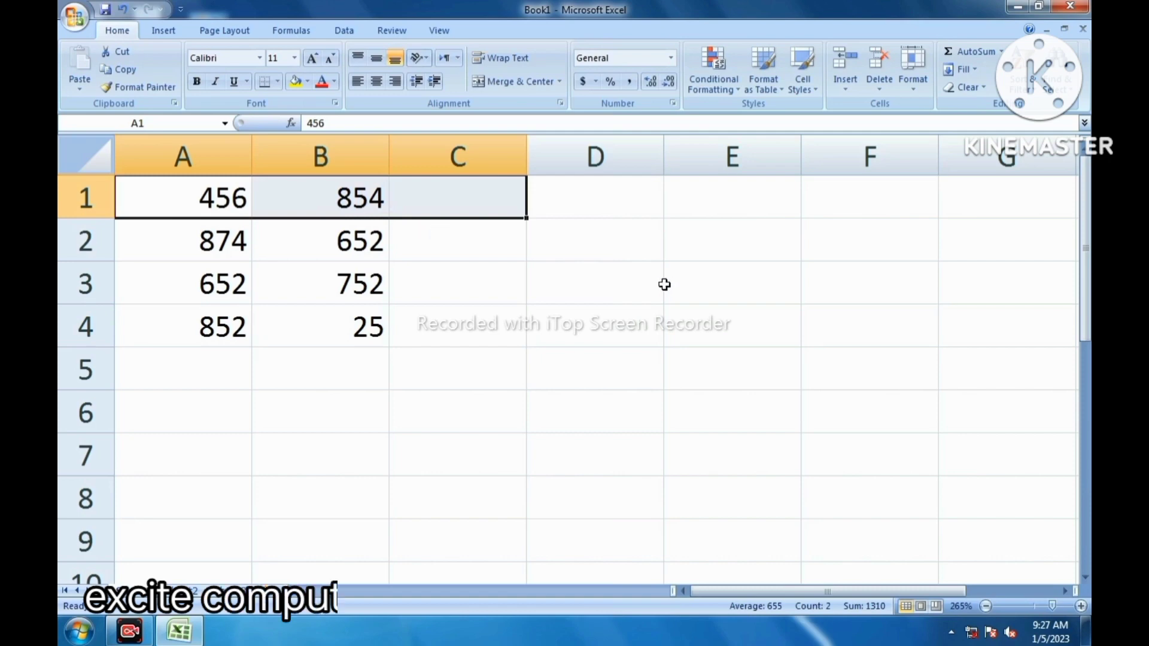
{"action": "key", "text": "alt+equal"}
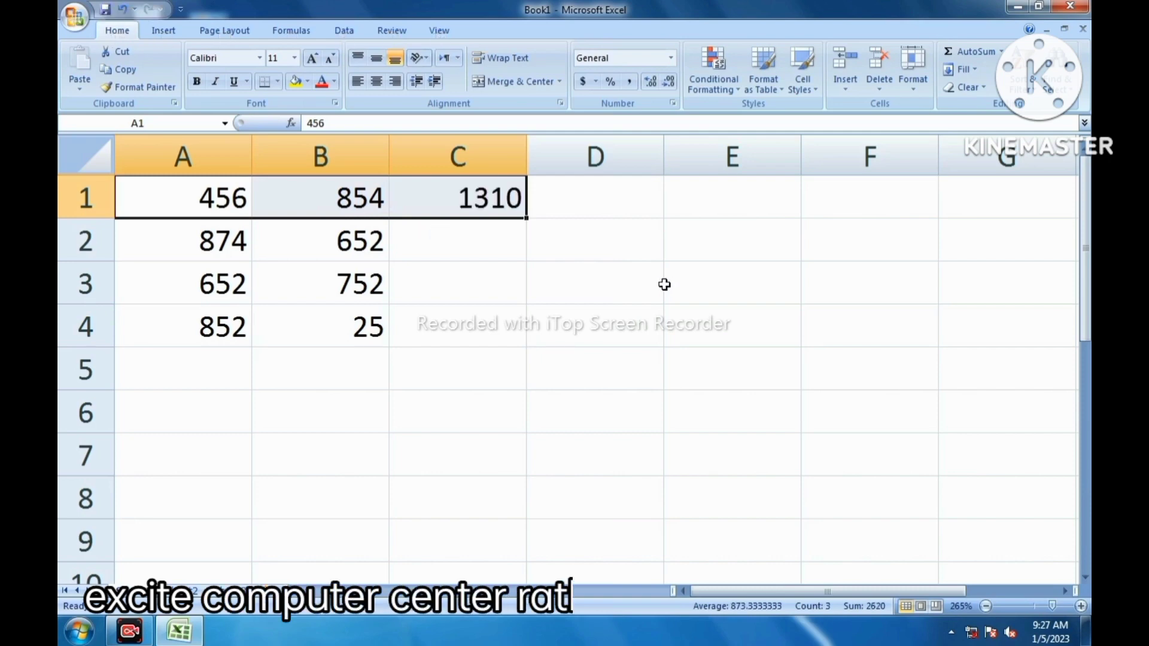
{"action": "left_click", "coordinate": [400, 267]}
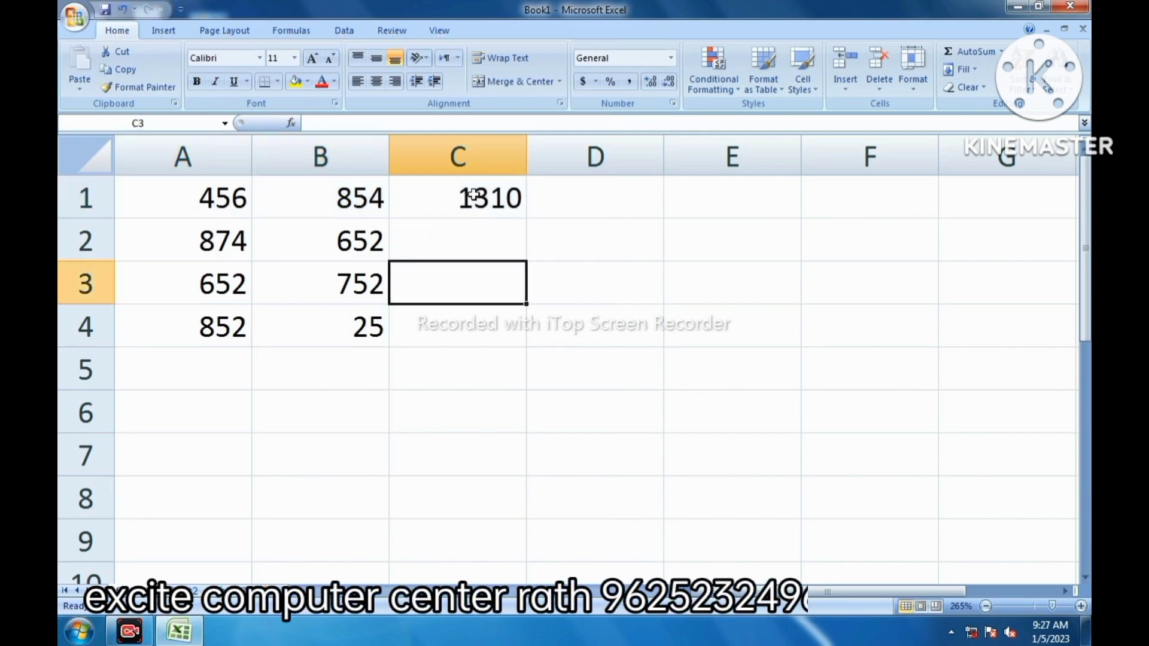
Fill the SUM formula from cell C1 down through C4 to total each row of numbers
{"action": "left_click", "coordinate": [516, 197]}
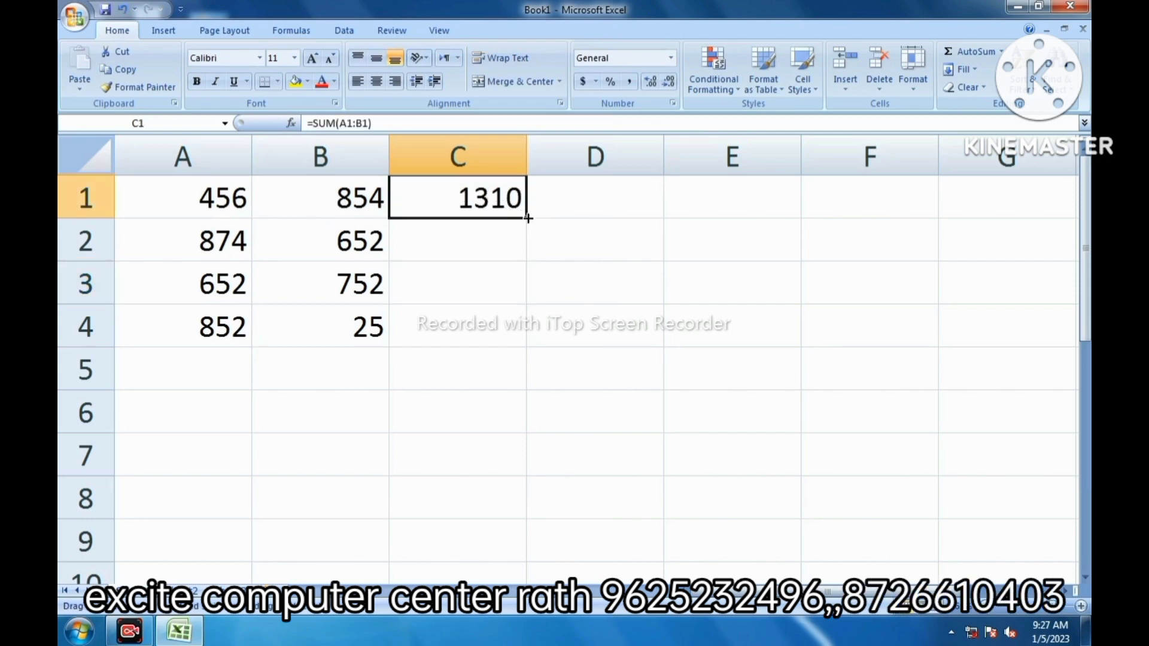
{"action": "left_click_drag", "start_coordinate": [528, 218], "coordinate": [524, 340]}
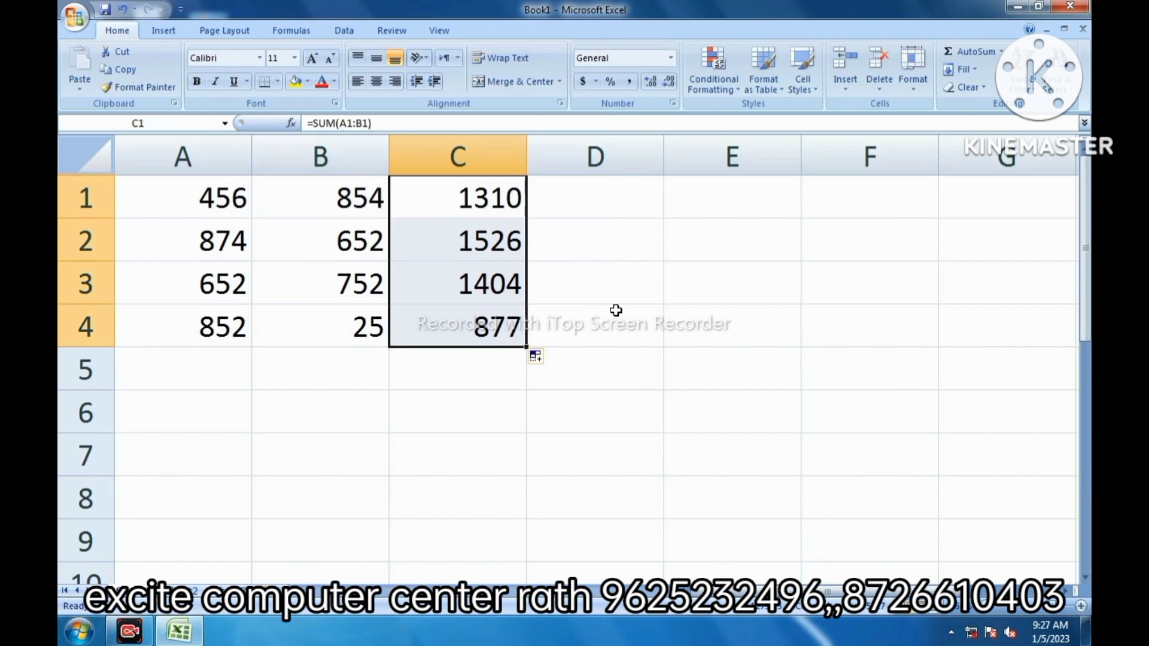
{"action": "left_click", "coordinate": [452, 403]}
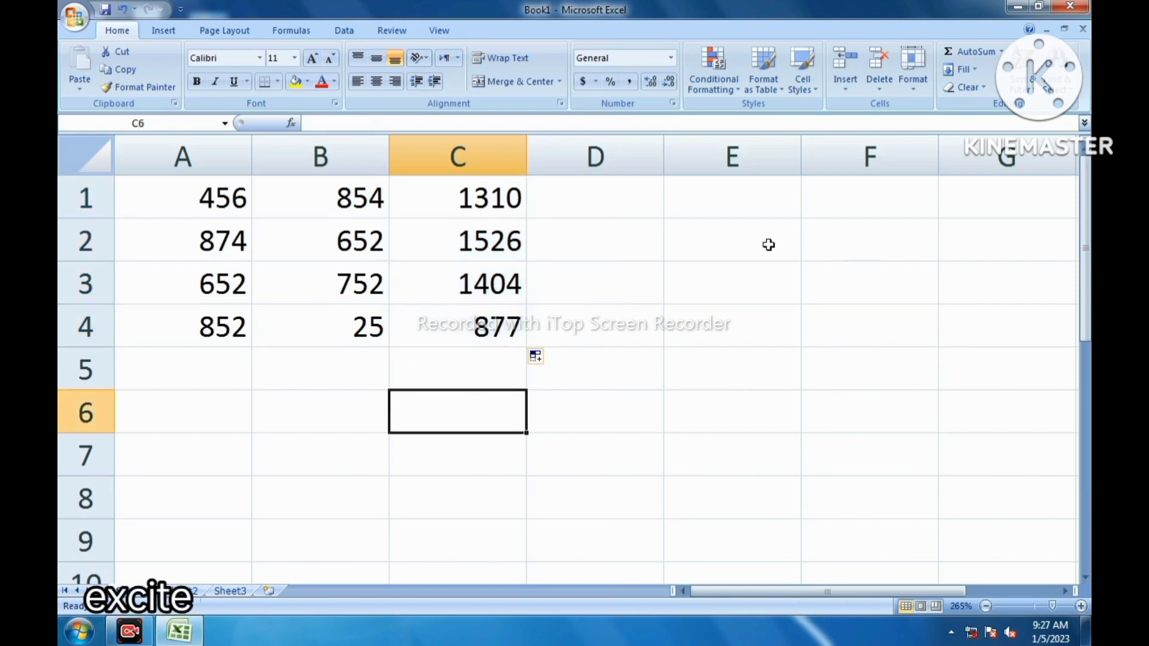
Enter three different first names in cells E1 to E3, one per cell
{"action": "left_click", "coordinate": [725, 194]}
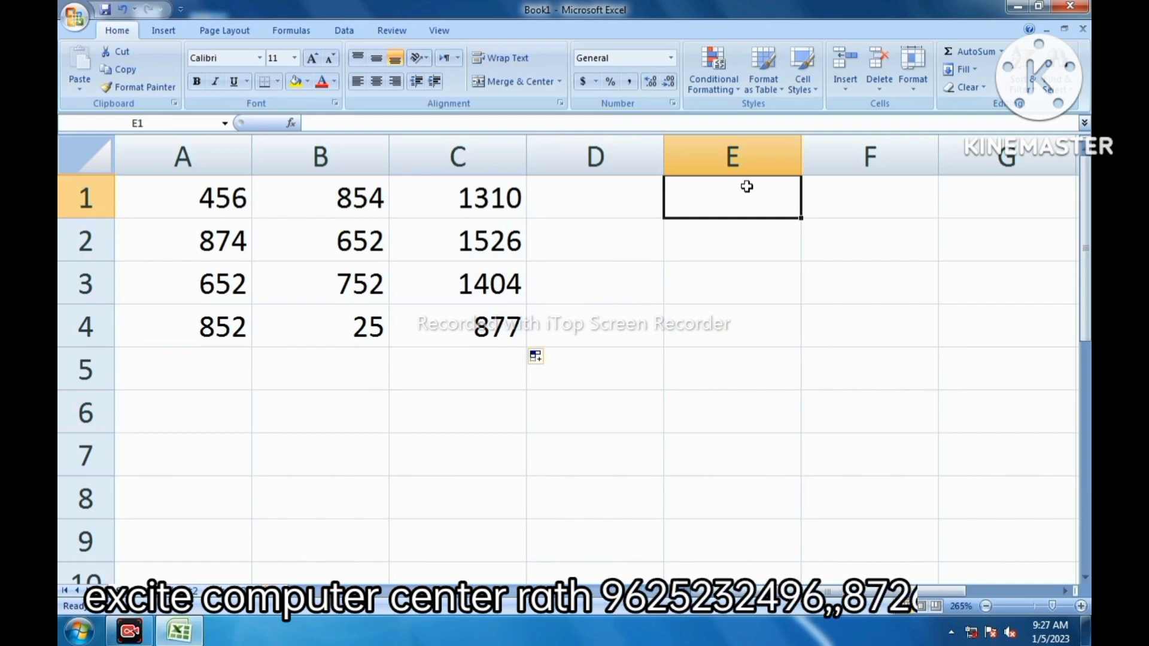
{"action": "type", "text": "akhil"}
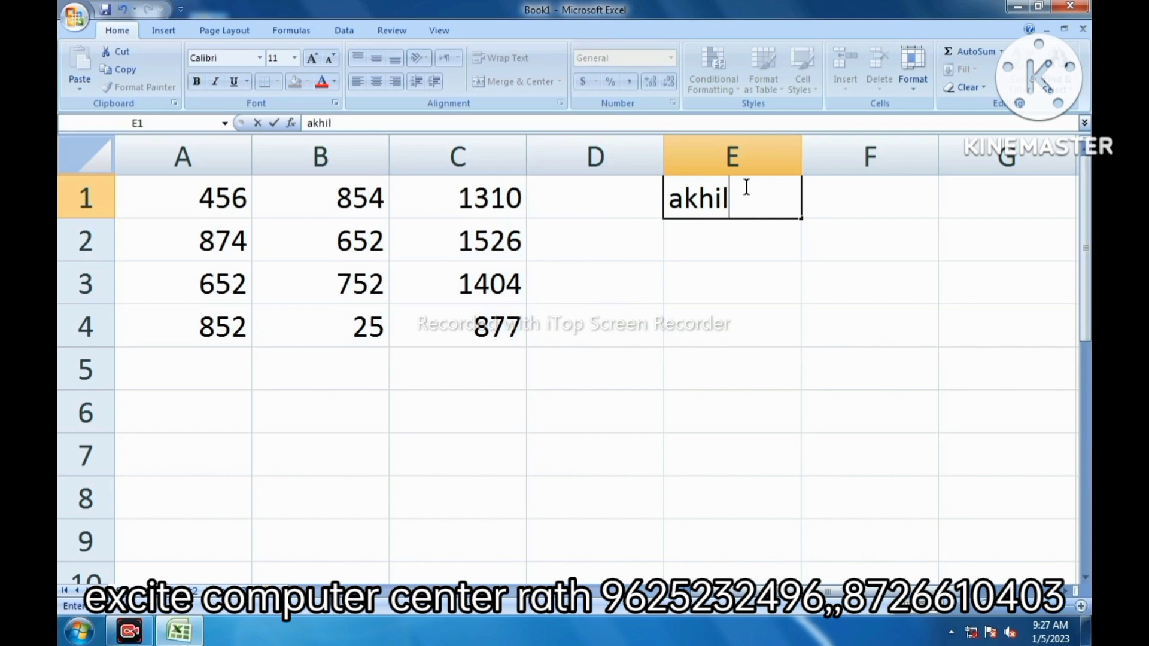
{"action": "key", "text": "Return"}
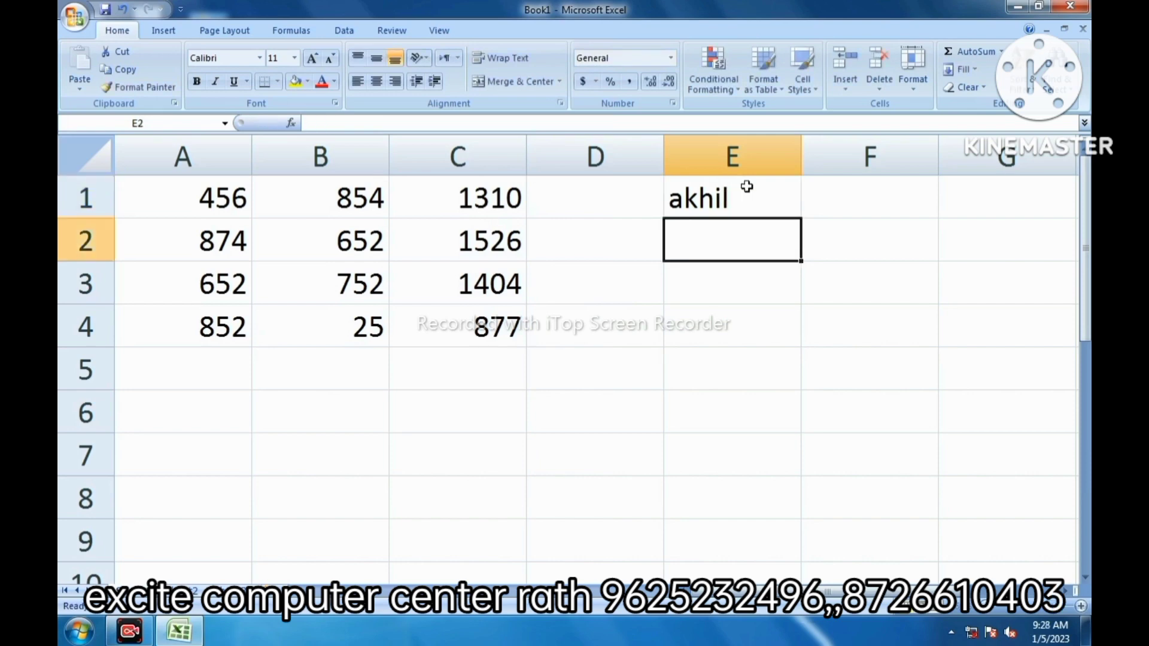
{"action": "type", "text": "vijay"}
{"action": "key", "text": "Return"}
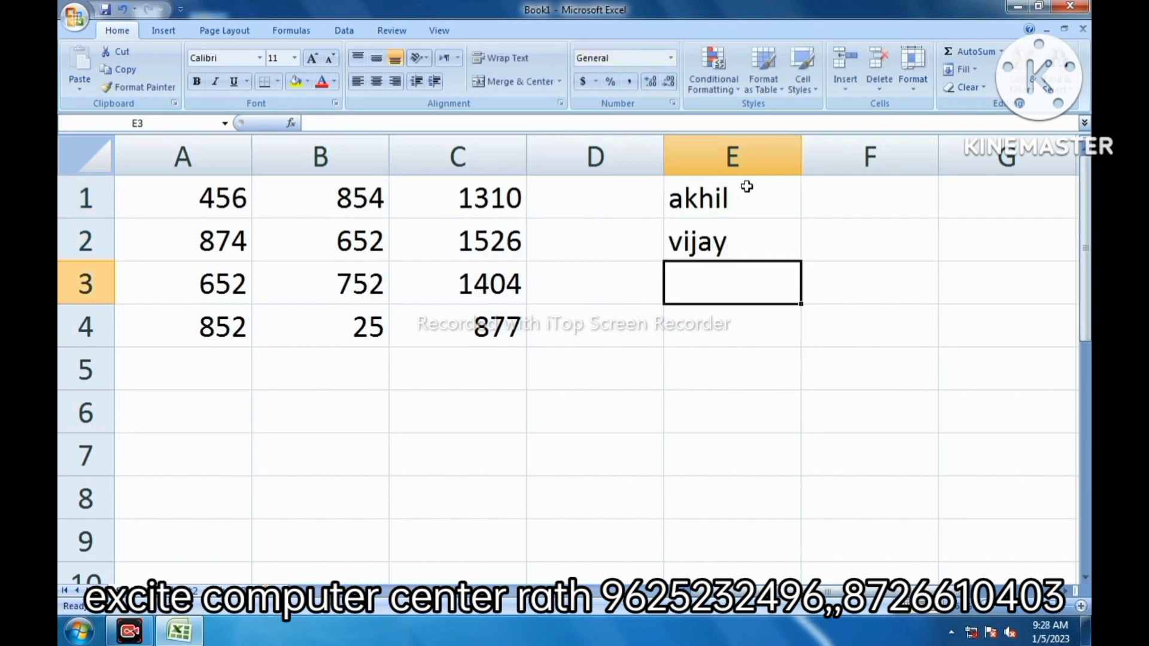
{"action": "type", "text": "mukul"}
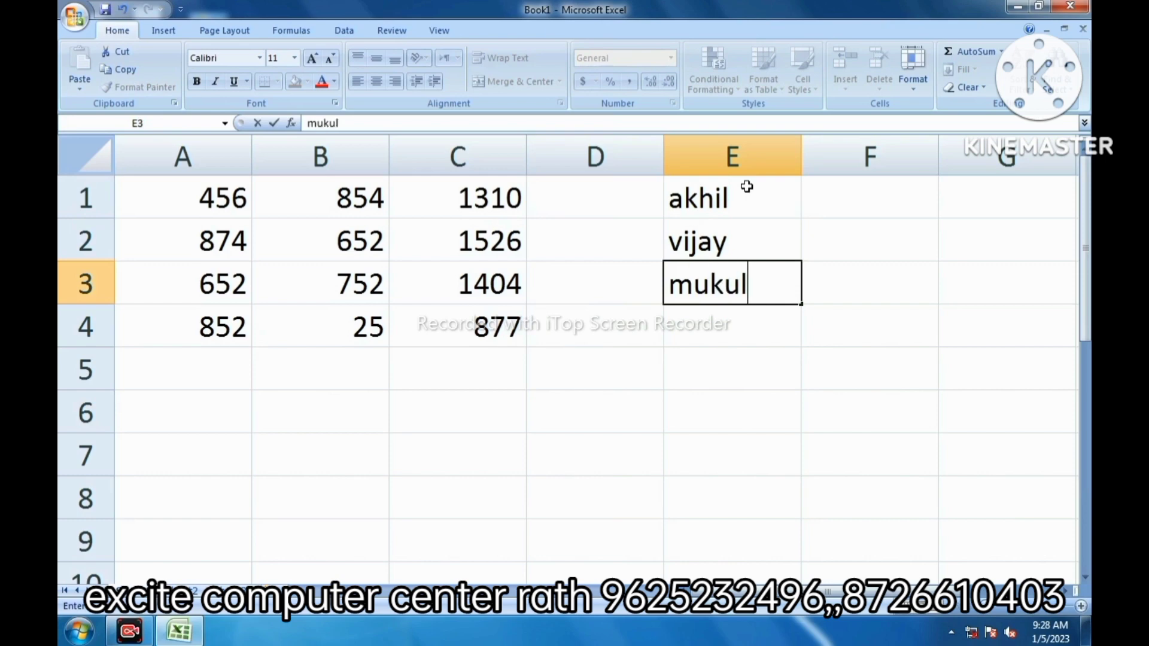
{"action": "key", "text": "Return"}
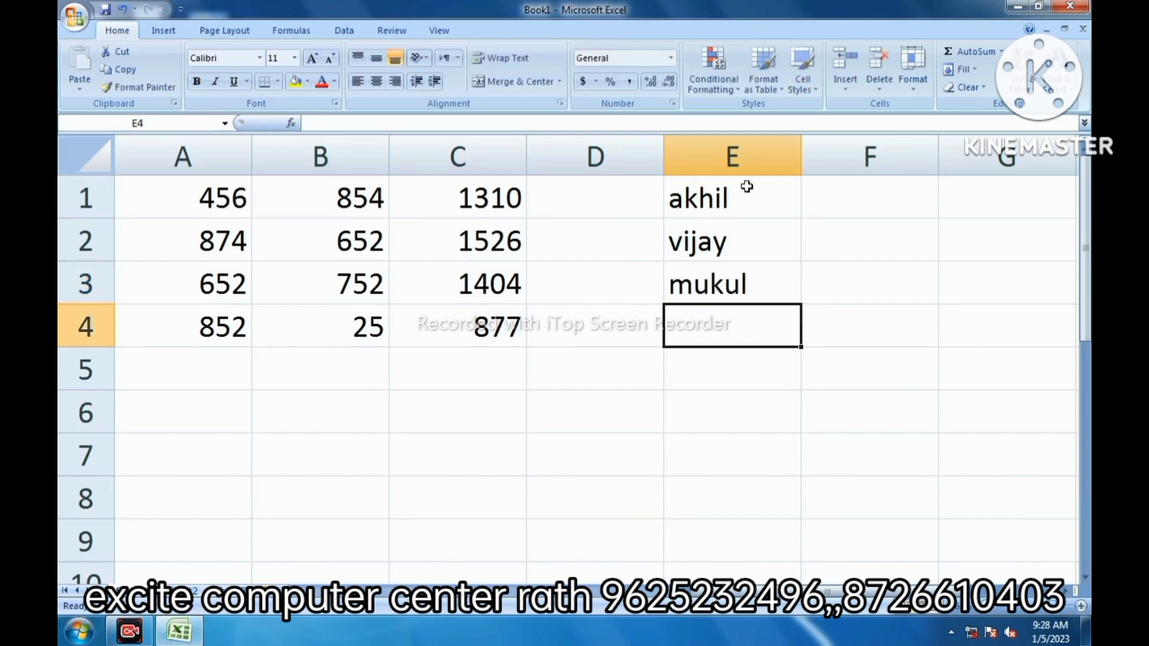
Repeat the name from E1 in cell E4 and the name from E3 in cell E5 by accepting the AutoComplete suggestions
{"action": "type", "text": "a"}
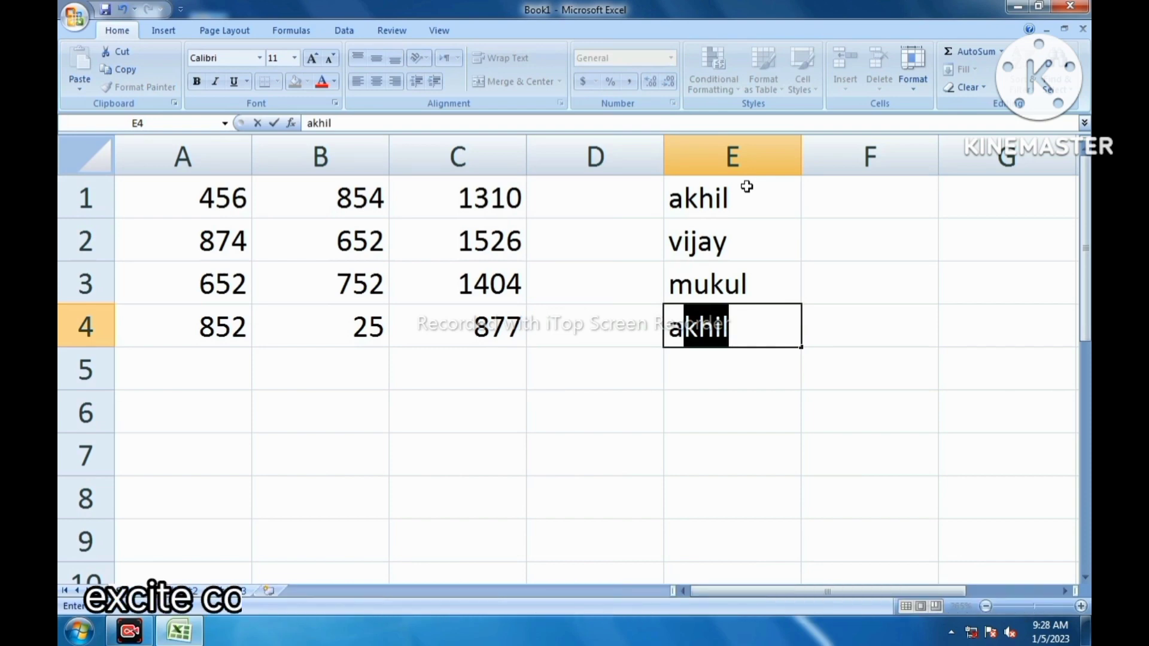
{"action": "key", "text": "Return"}
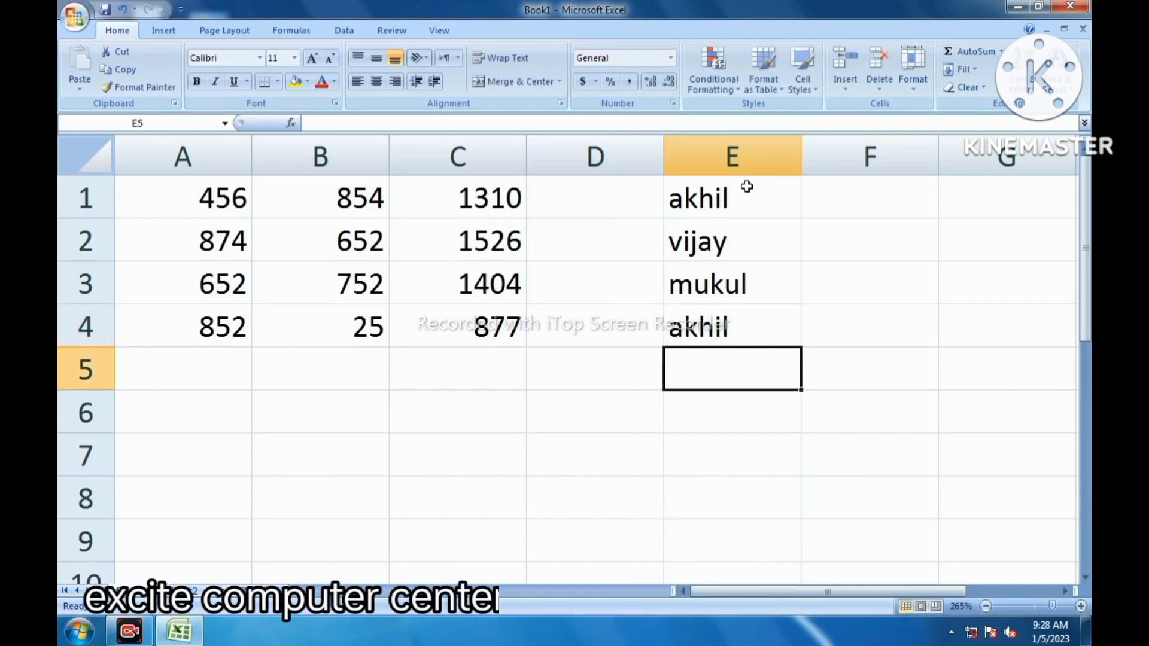
{"action": "type", "text": "m"}
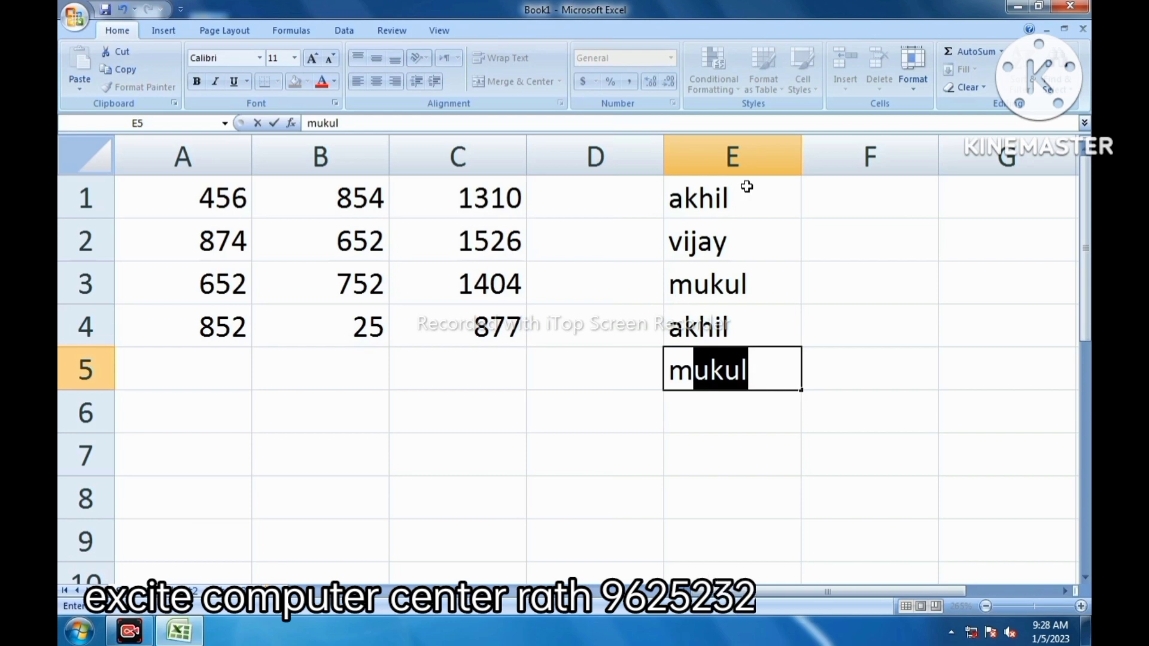
{"action": "key", "text": "Return"}
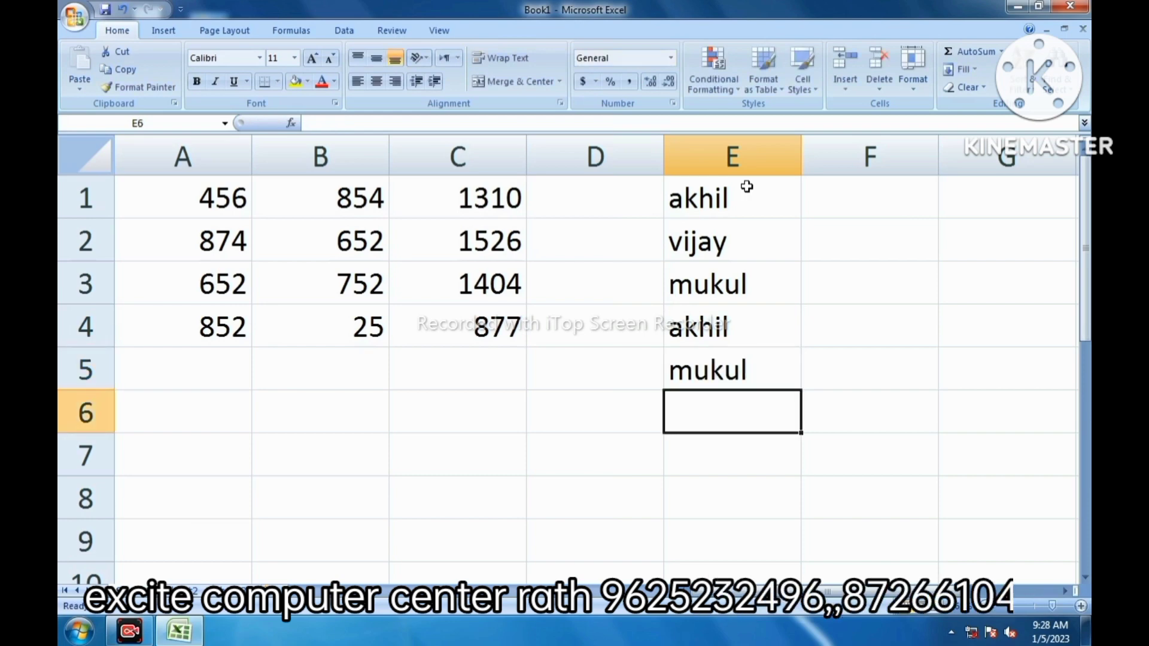